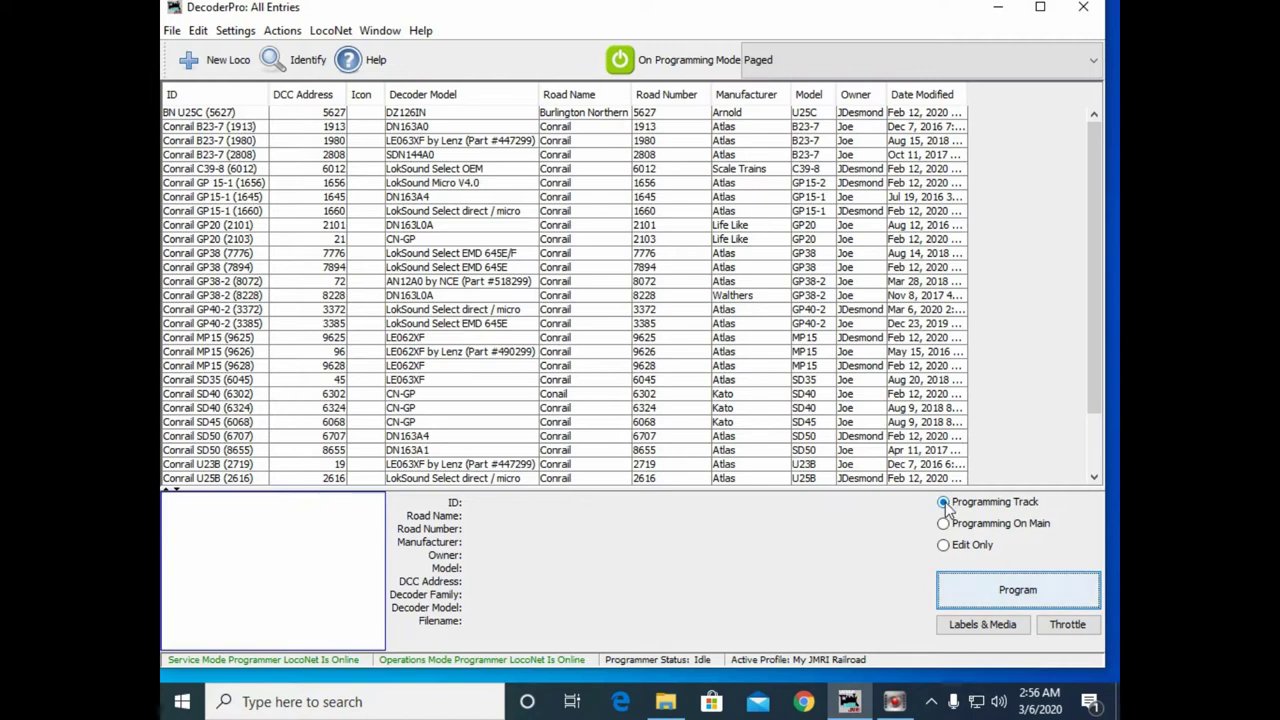
Start a new locomotive entry with the Digitrax DN163A1 decoder from the Series 3 with FX3, silent, readback family
click(213, 68)
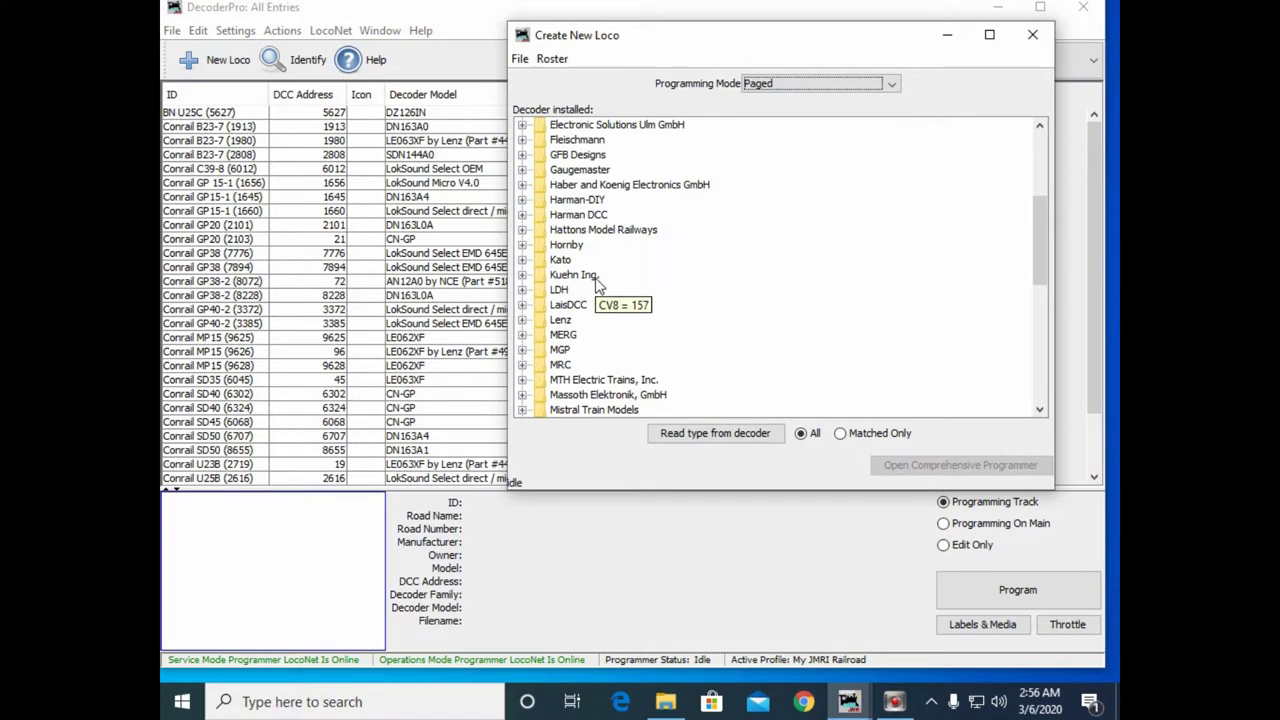
scroll(597, 284, up, 2)
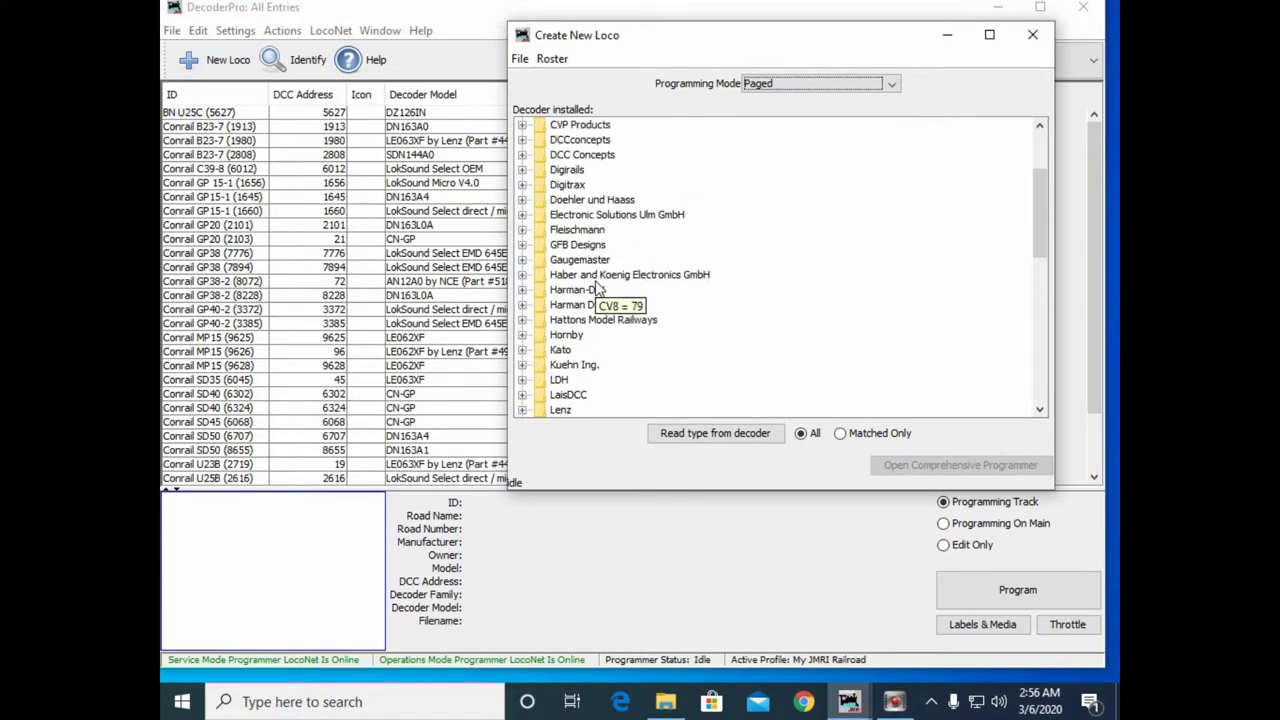
click(522, 186)
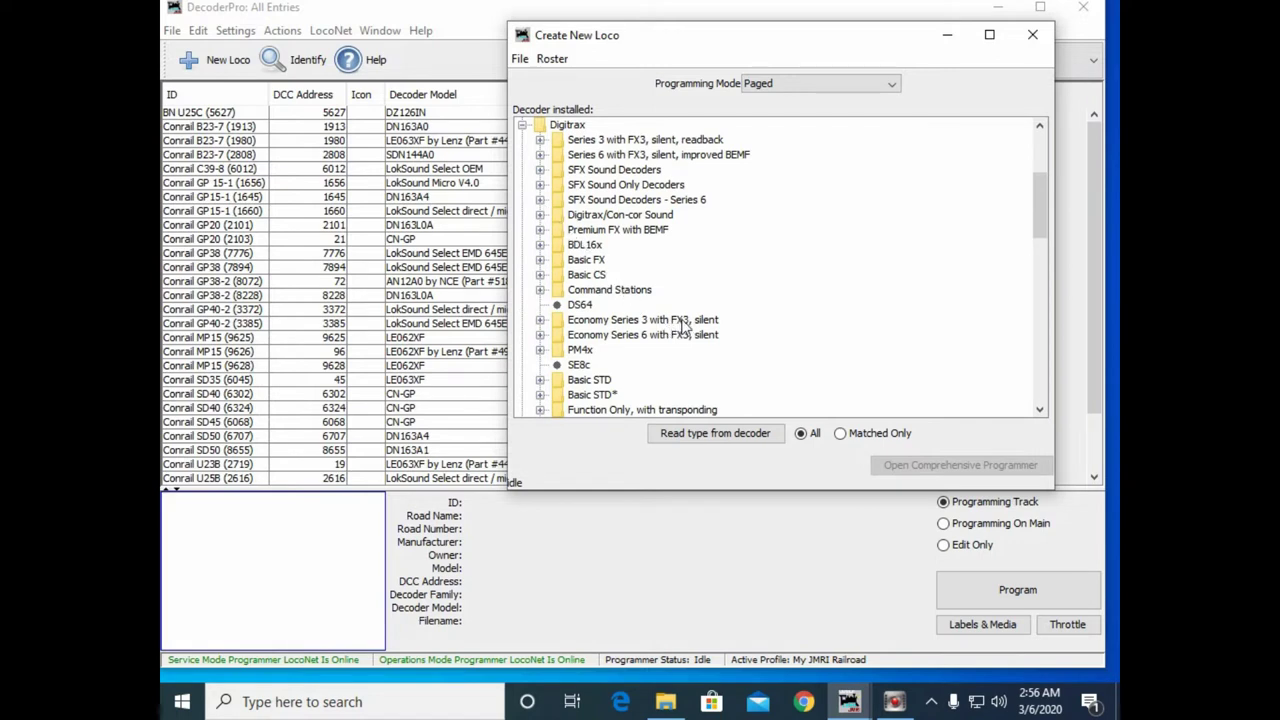
click(540, 155)
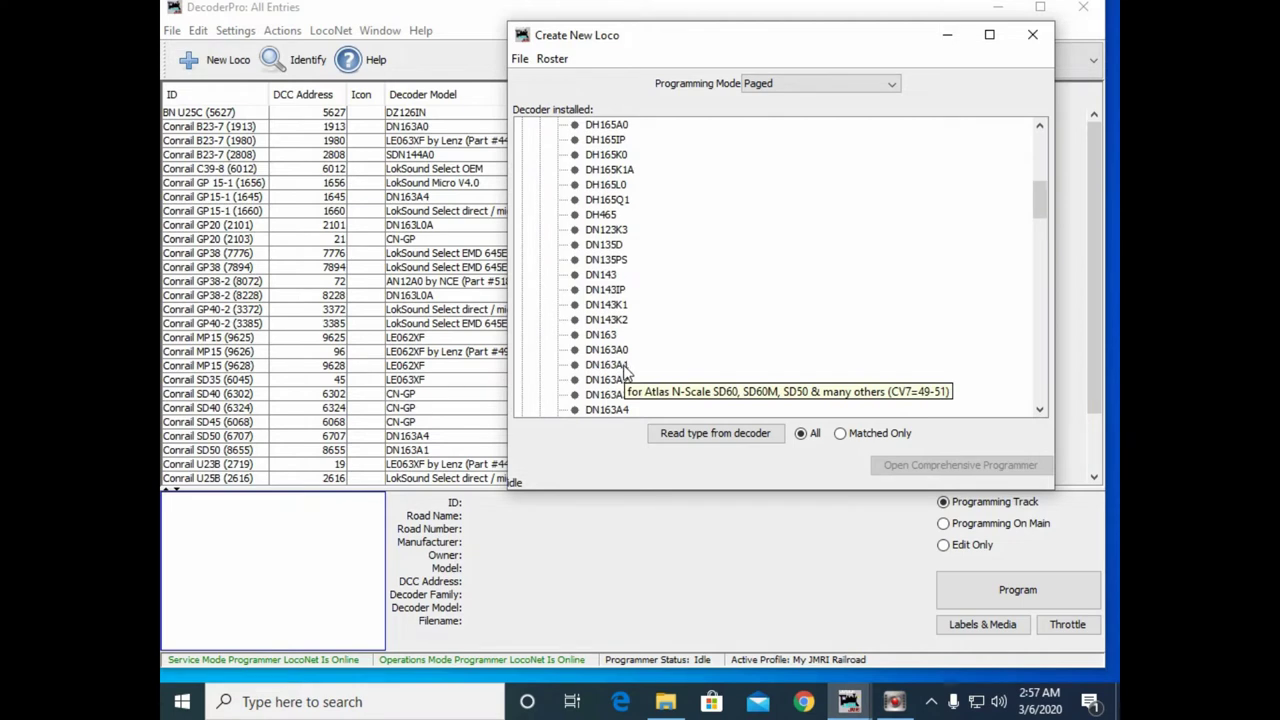
click(627, 367)
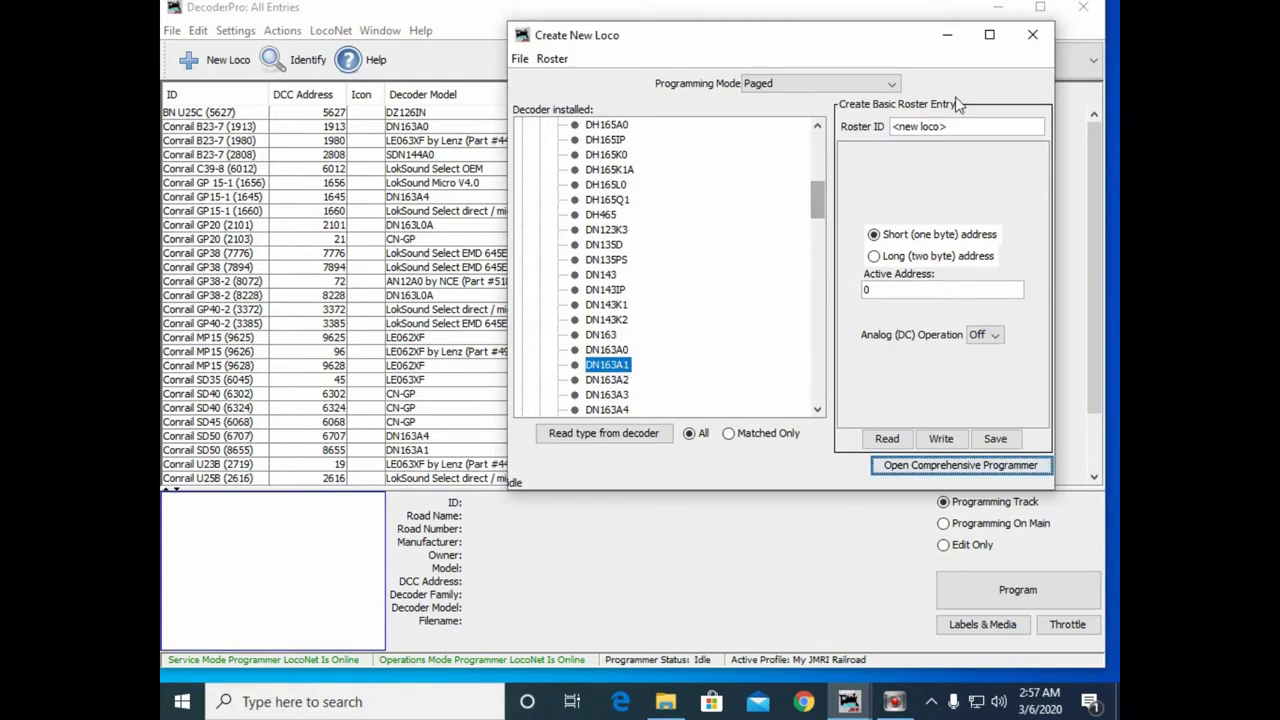
Set the roster ID to Conrail SD60 (6848) and assign the long (two byte) address 6848
triple_click(950, 127)
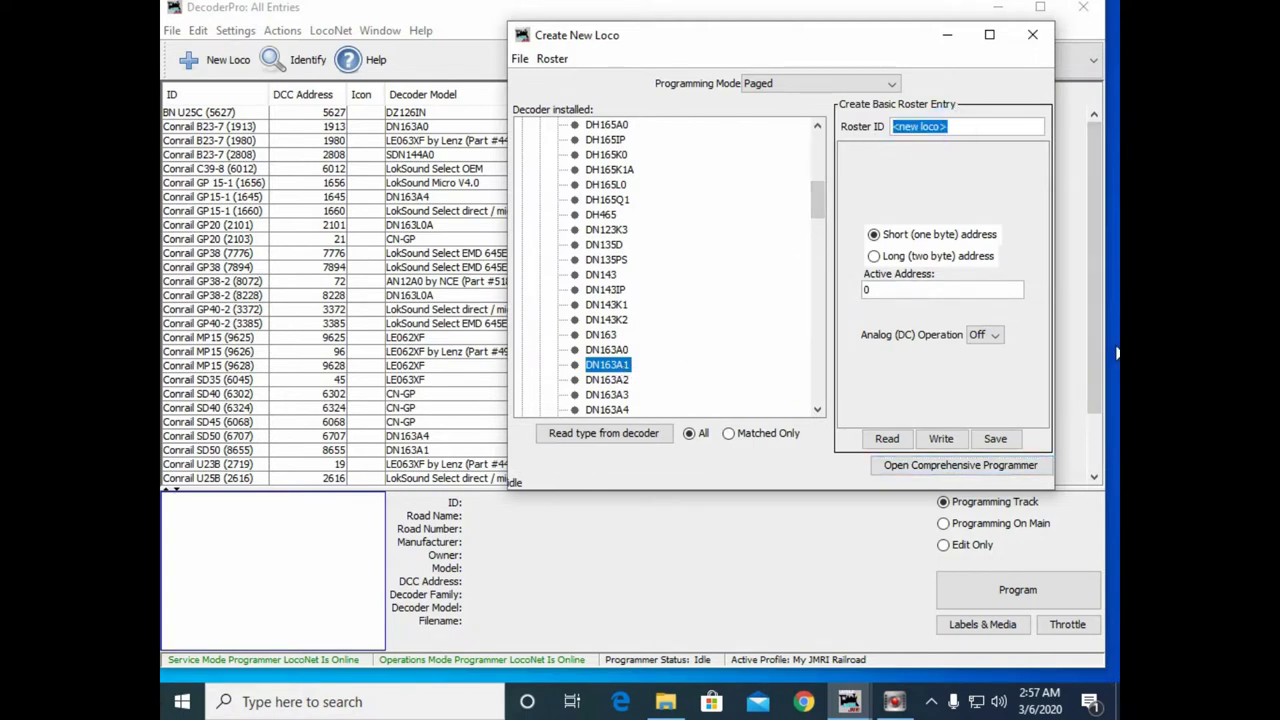
text(Con)
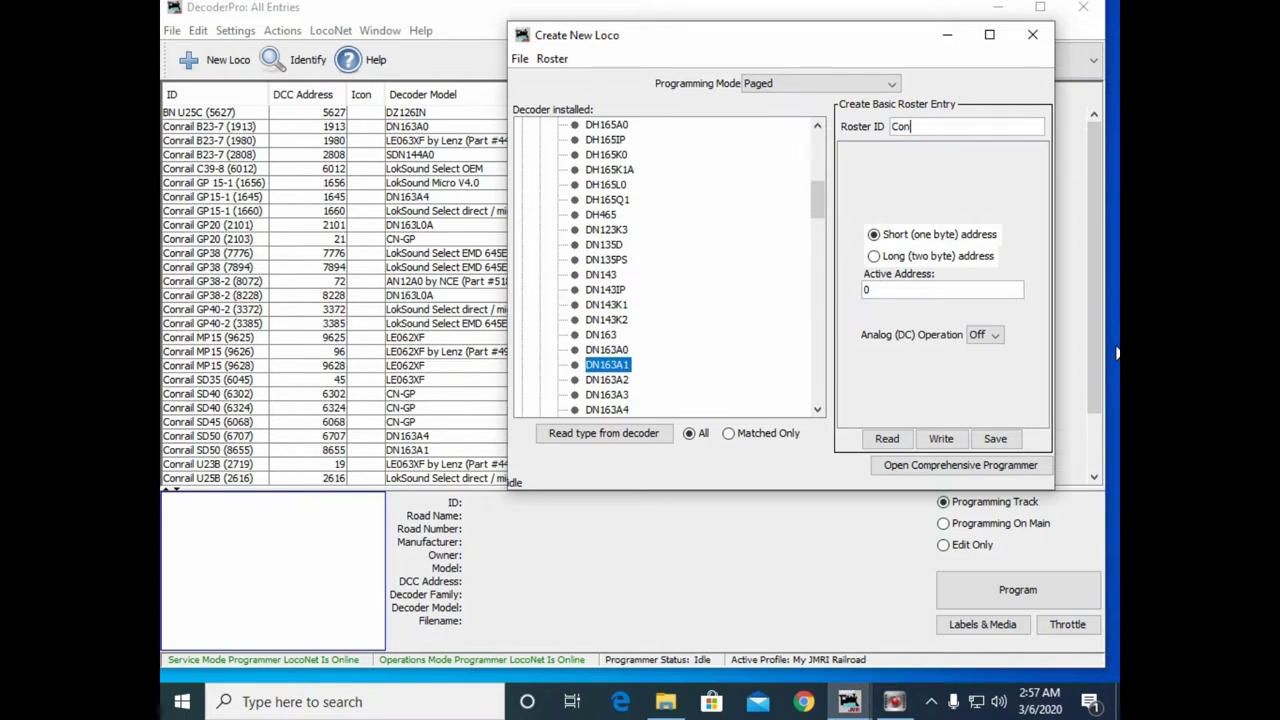
text(rail SD60 (6848)
click(875, 256)
double_click(867, 289)
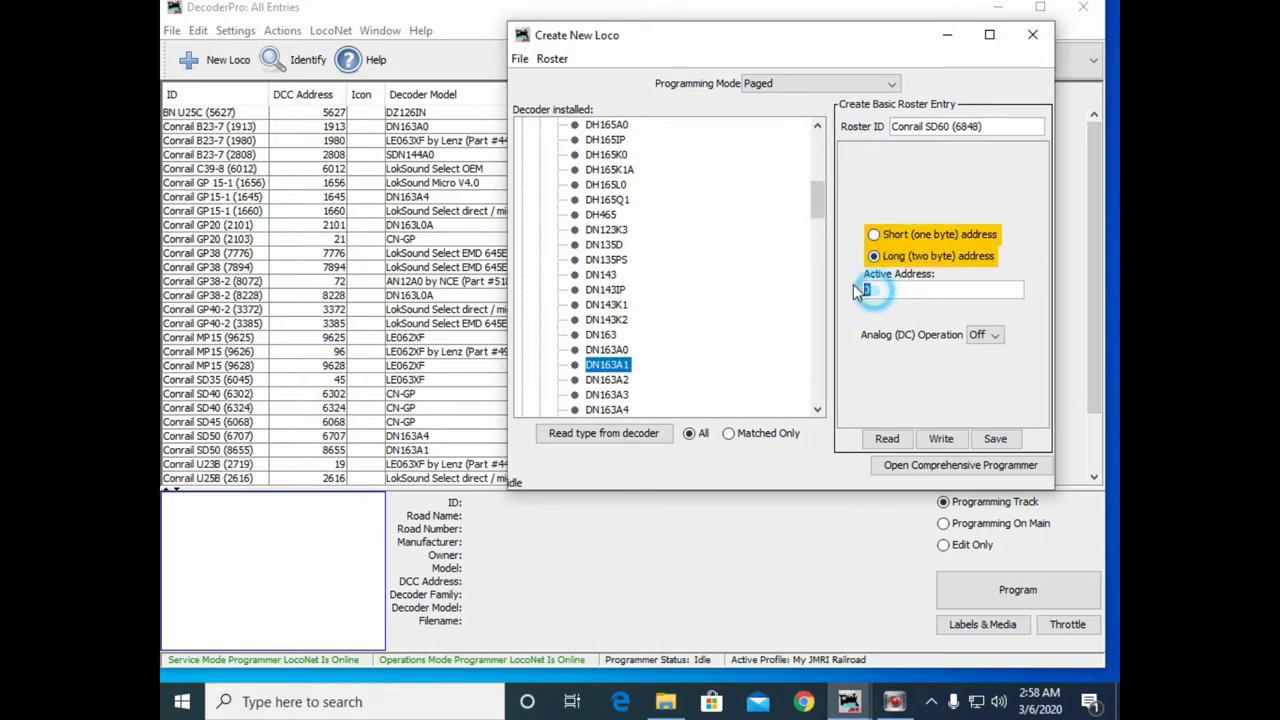
text(6848)
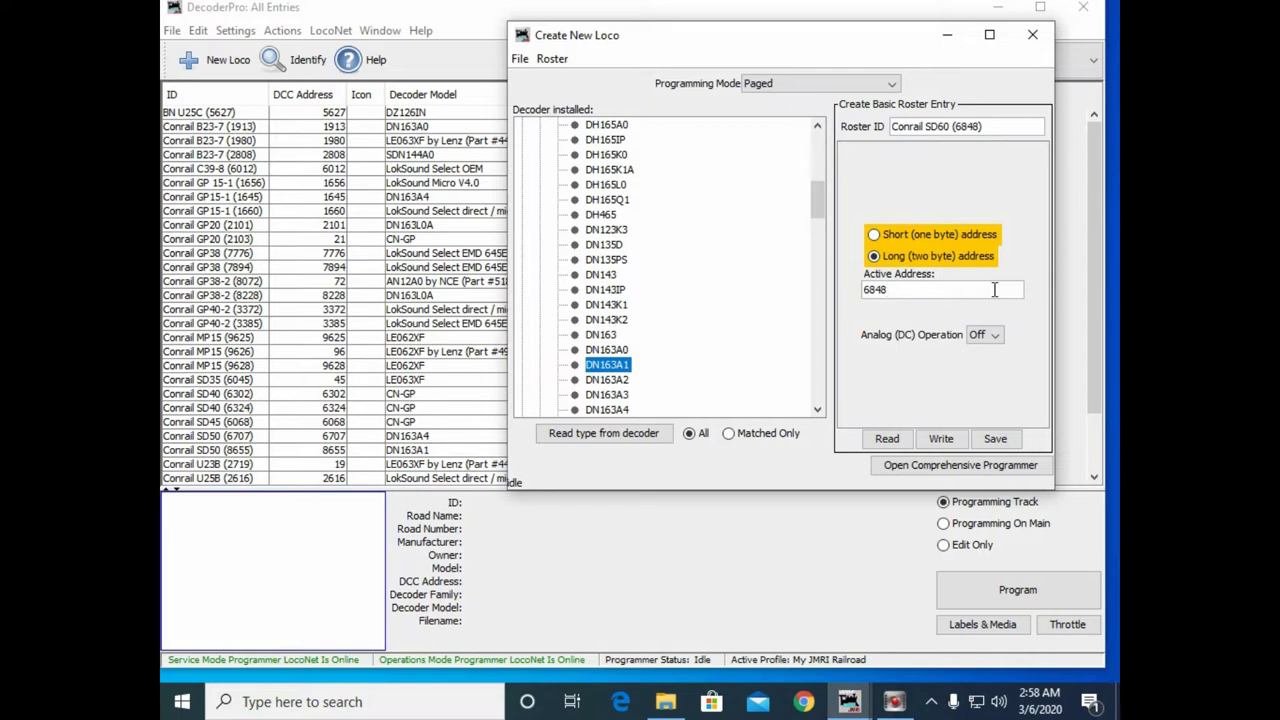
In the comprehensive programmer, fill in road name Conrail, road number 6848, manufacturer Atlas and model SD60
click(939, 466)
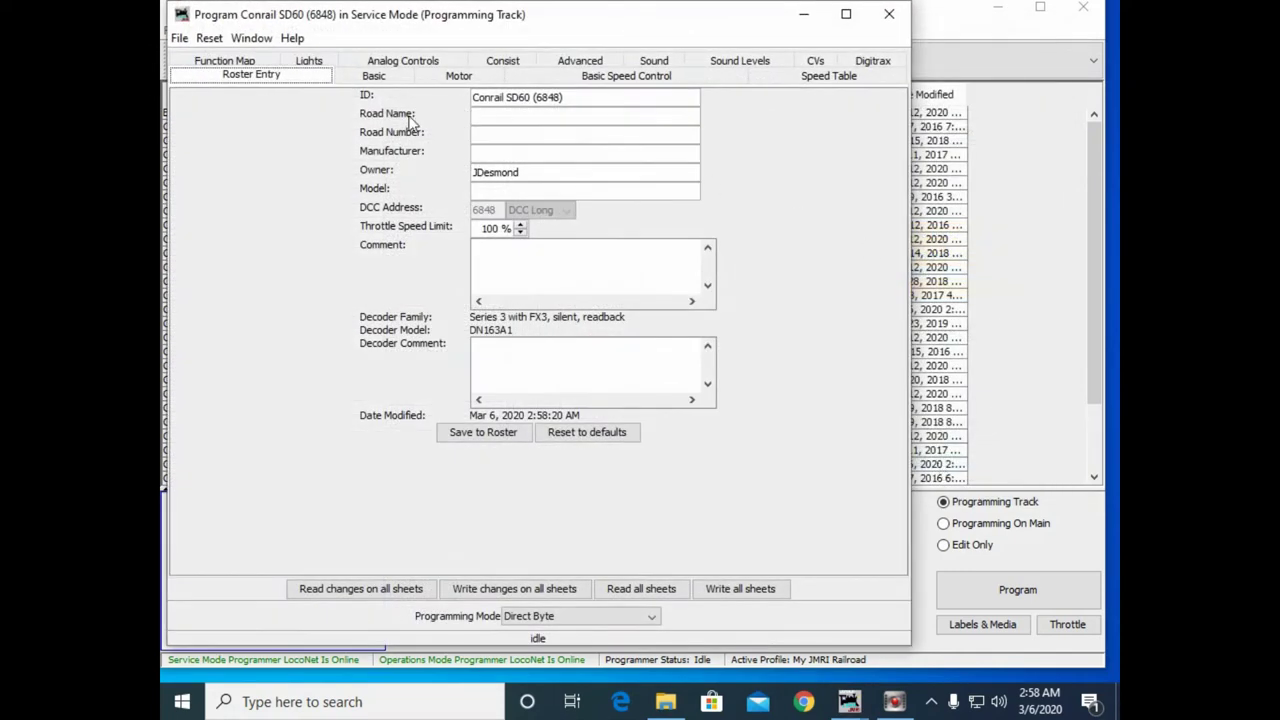
click(510, 117)
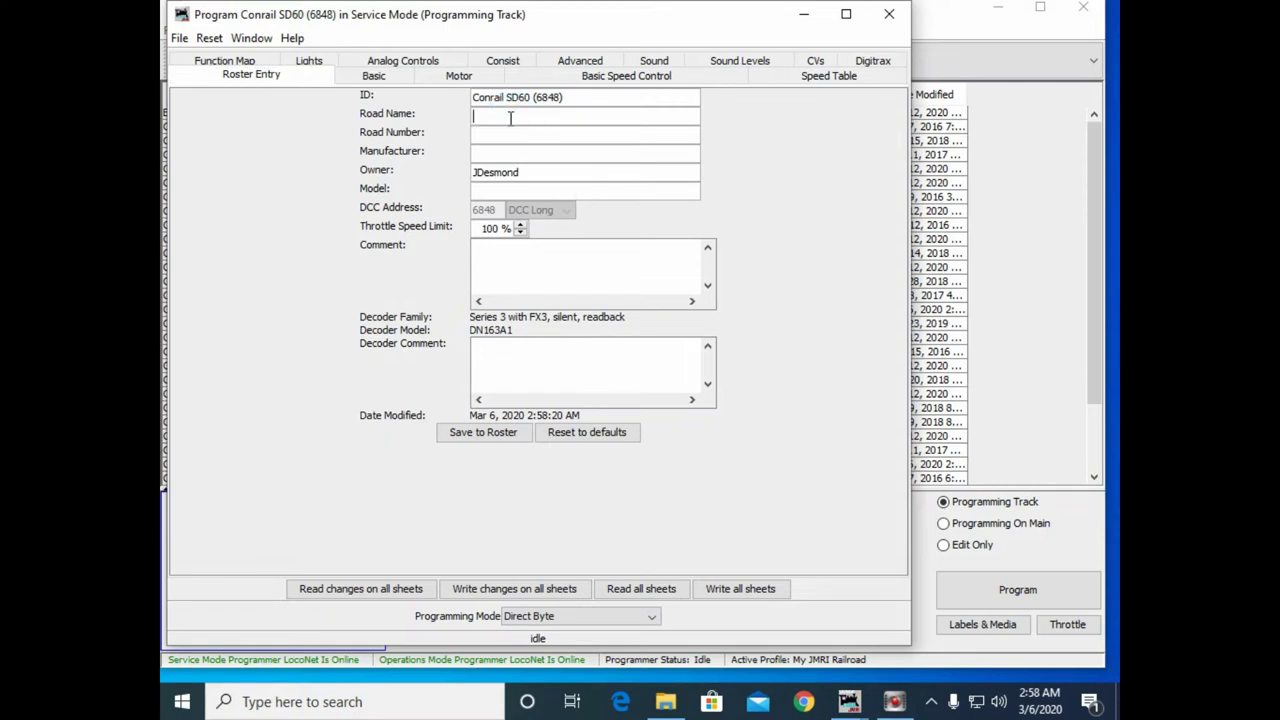
text(Conrail)
text(6848)
text(Atlas)
key(Tab)
text(SD60)
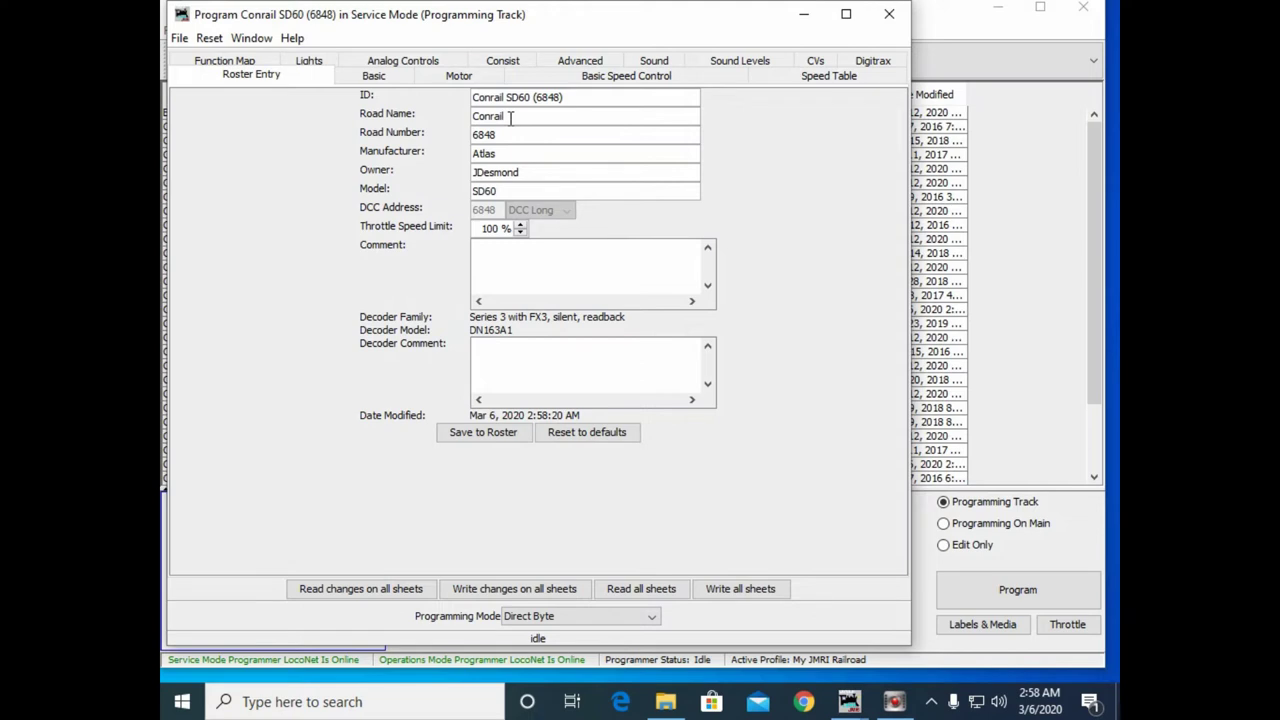
Set both the forward light F0F and reverse light F0R effects to Rule 17 dimmable headlight
click(372, 78)
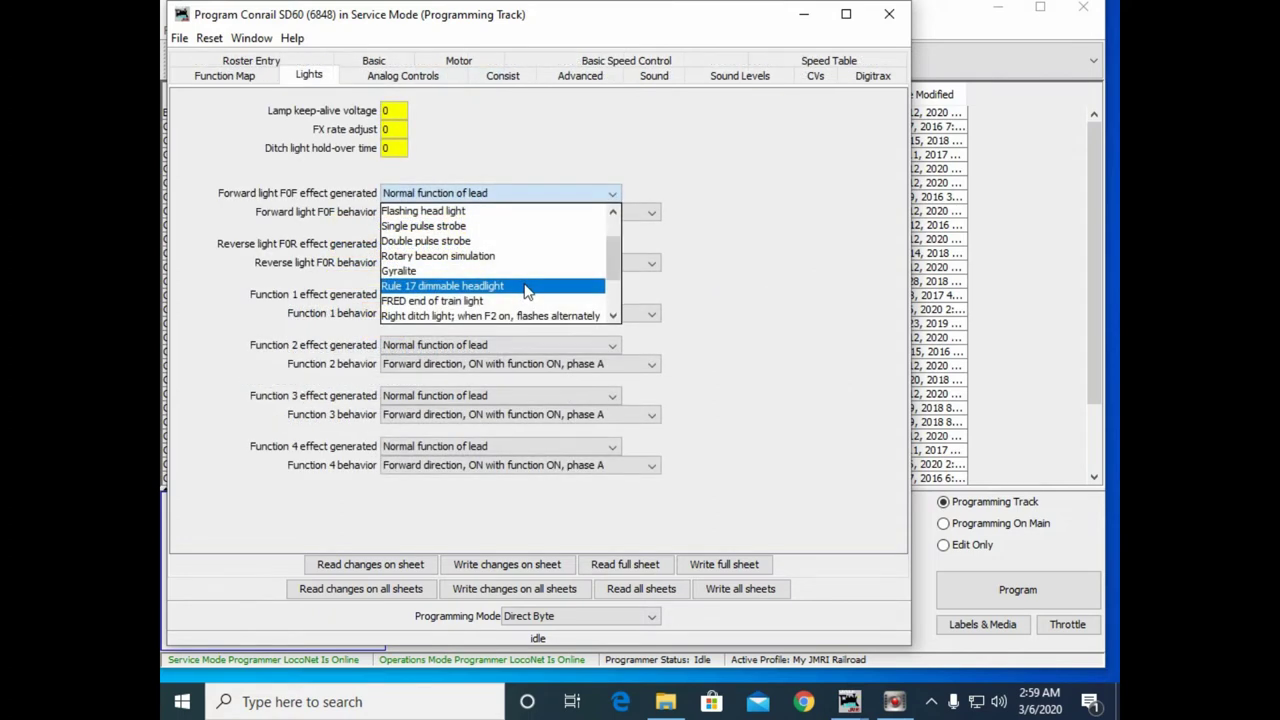
click(527, 287)
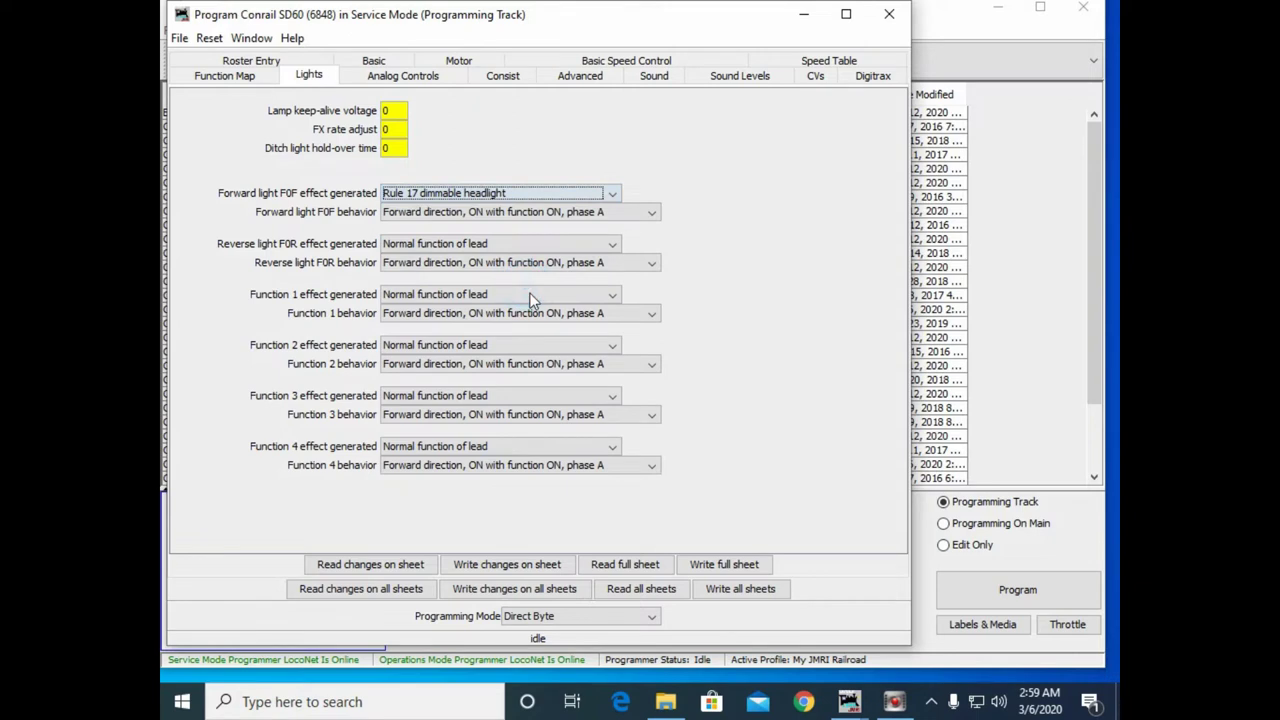
click(613, 245)
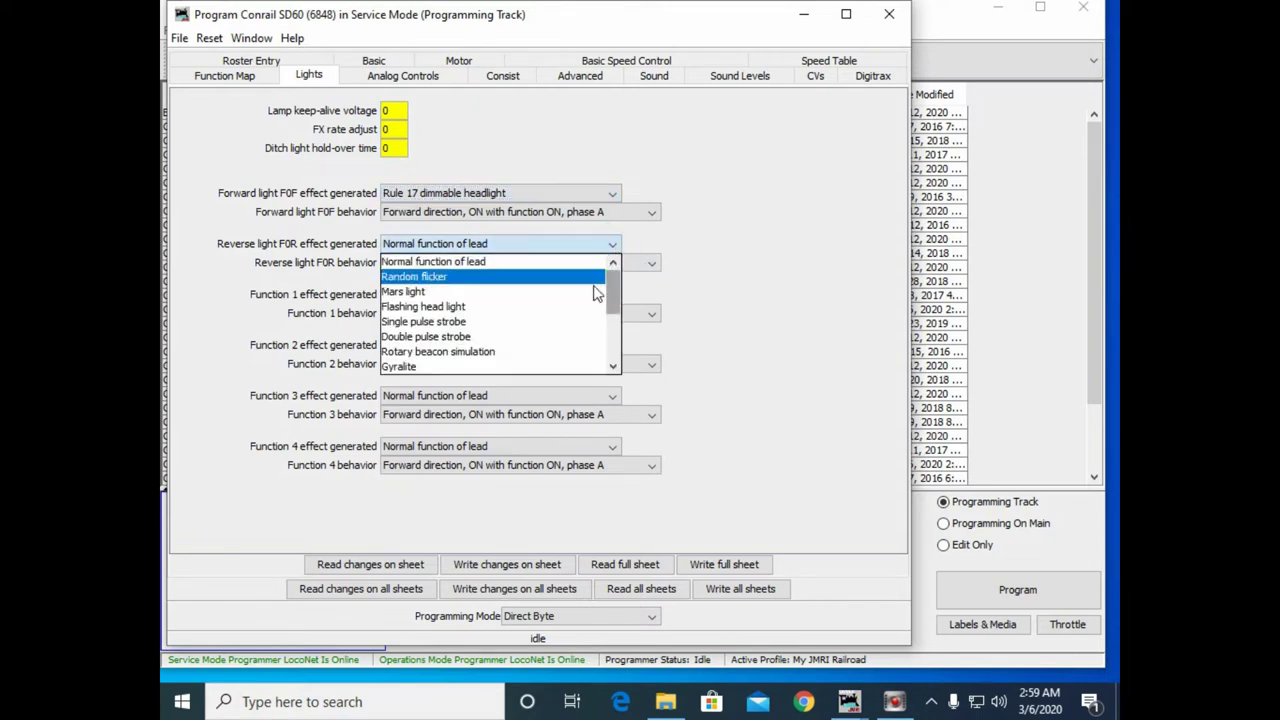
scroll(577, 316, down, 3)
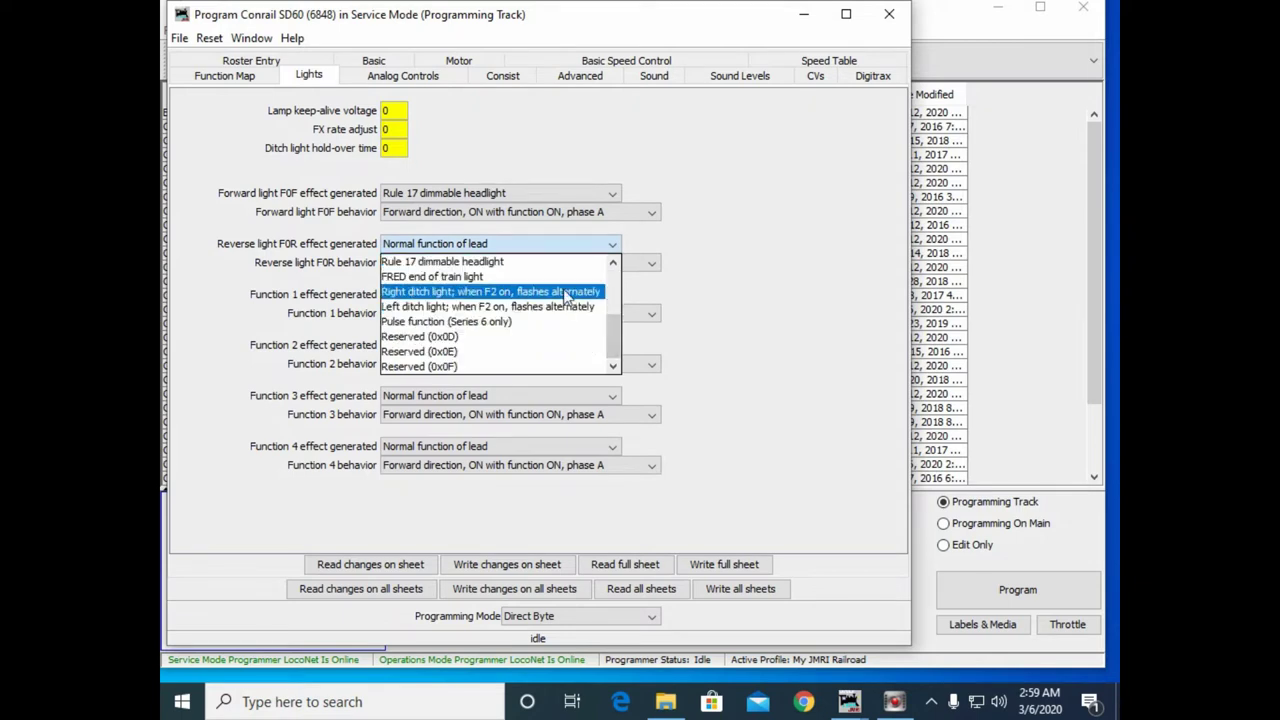
click(553, 263)
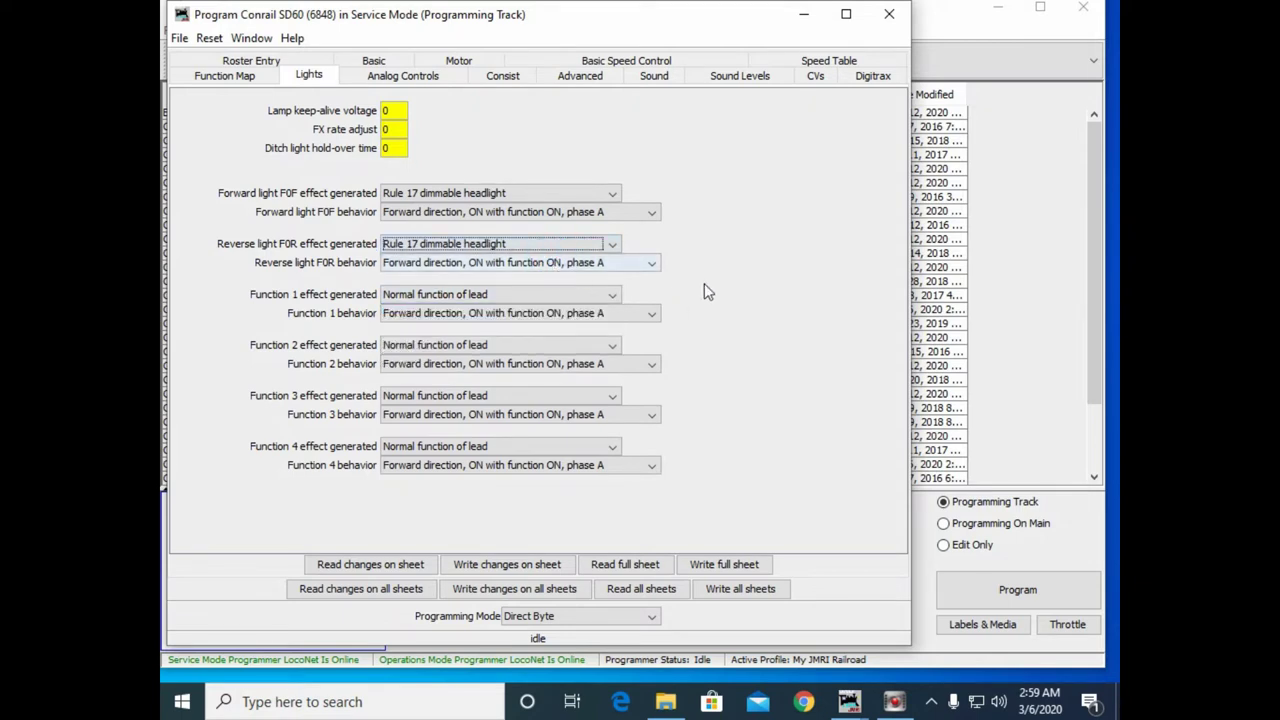
Write all sheets to the decoder, then save the configuration while closing the programmer
click(405, 62)
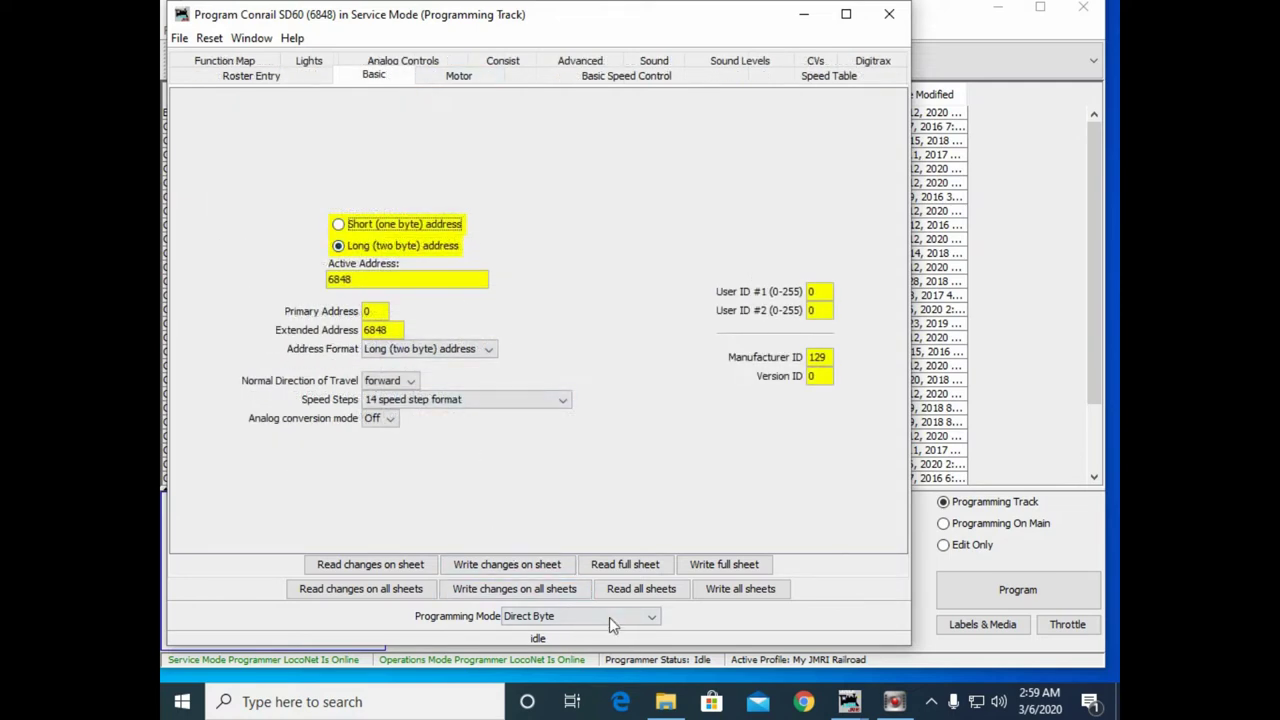
click(746, 590)
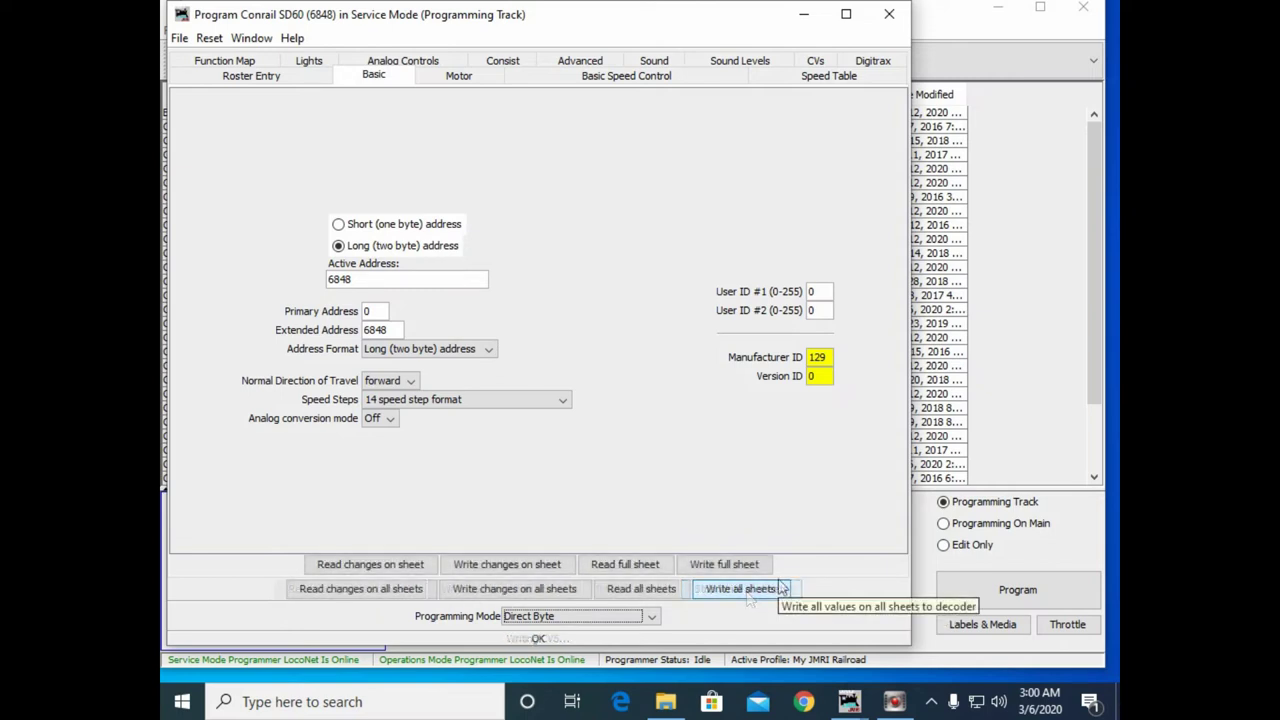
click(885, 24)
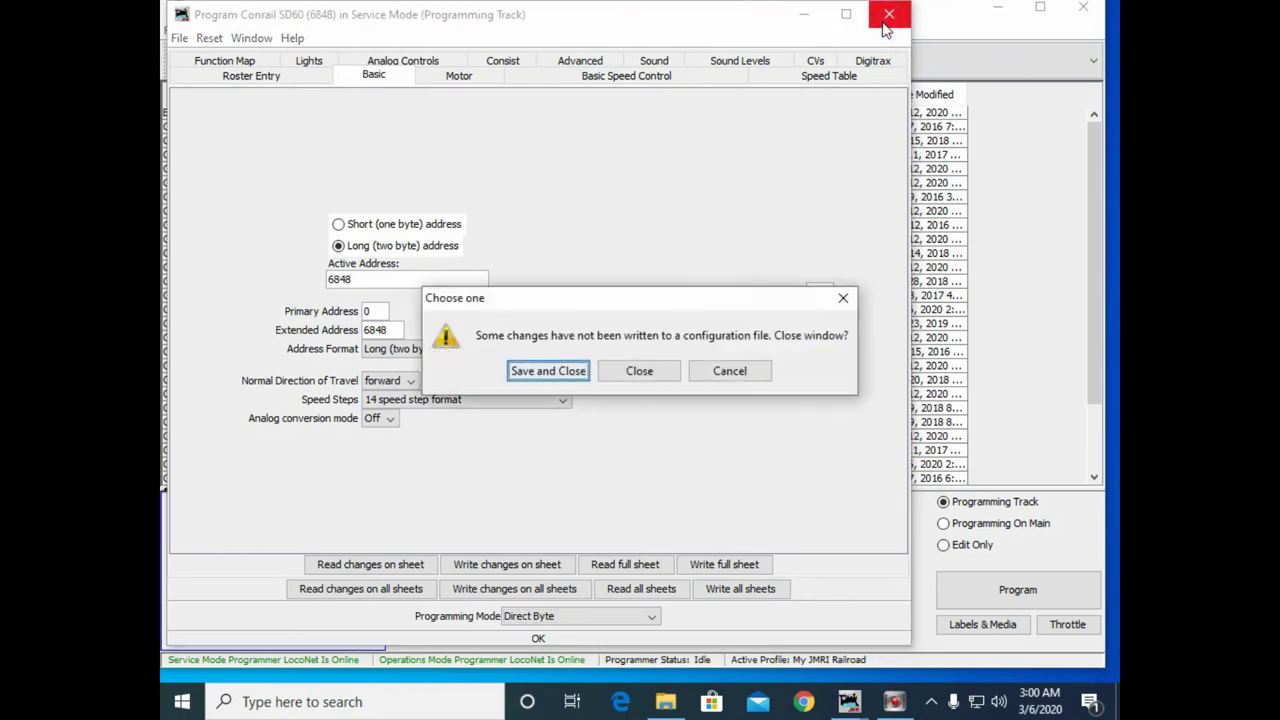
click(560, 371)
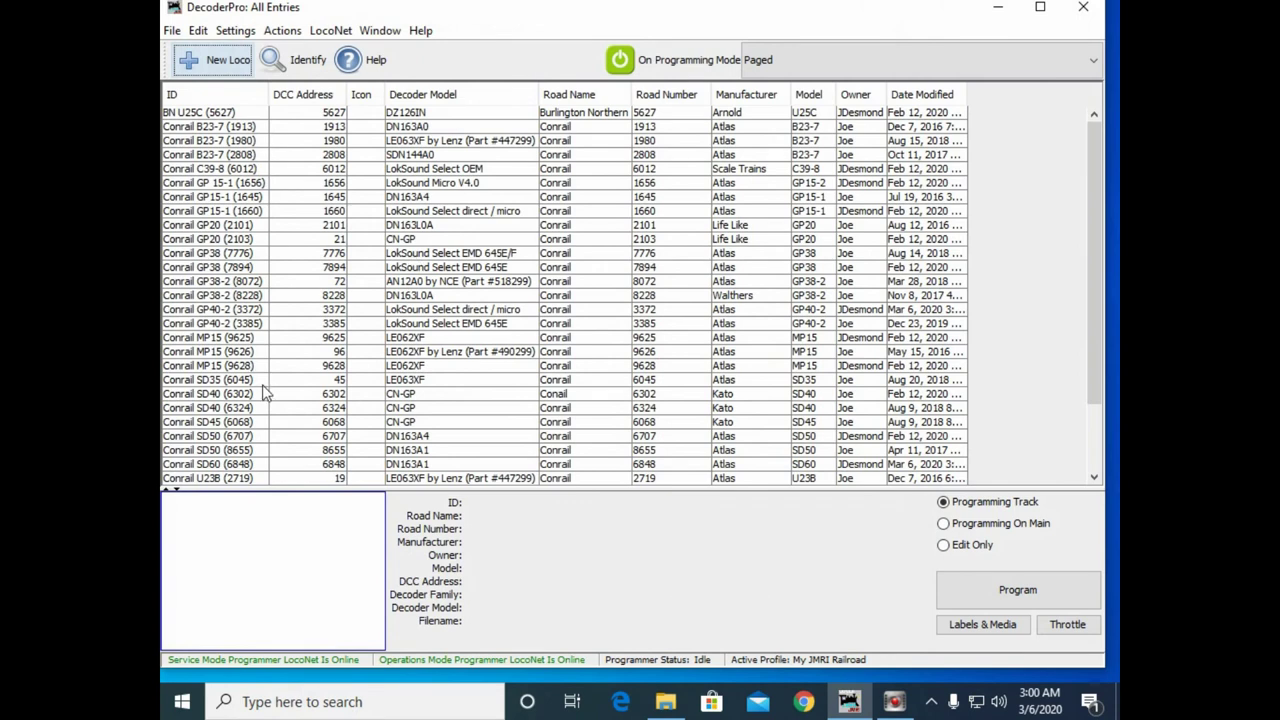
Open the roster media settings of the Conrail SD60 (6848) roster entry
click(285, 465)
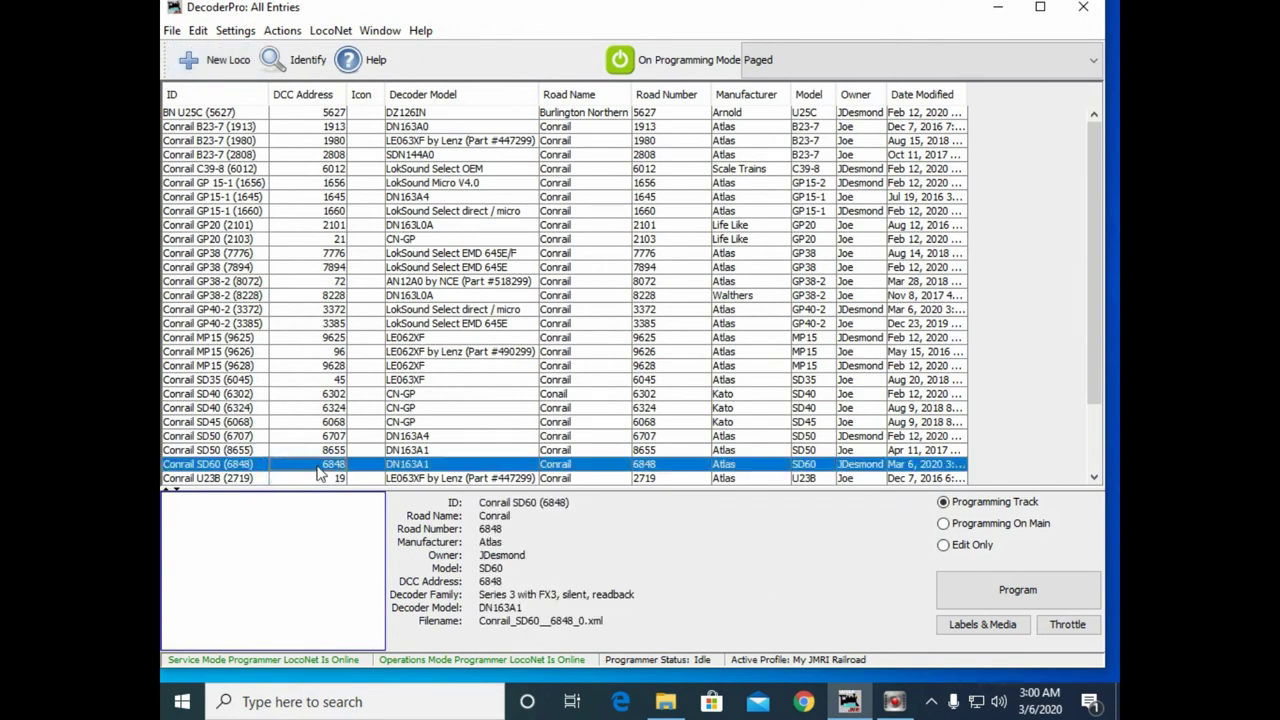
right_click(315, 467)
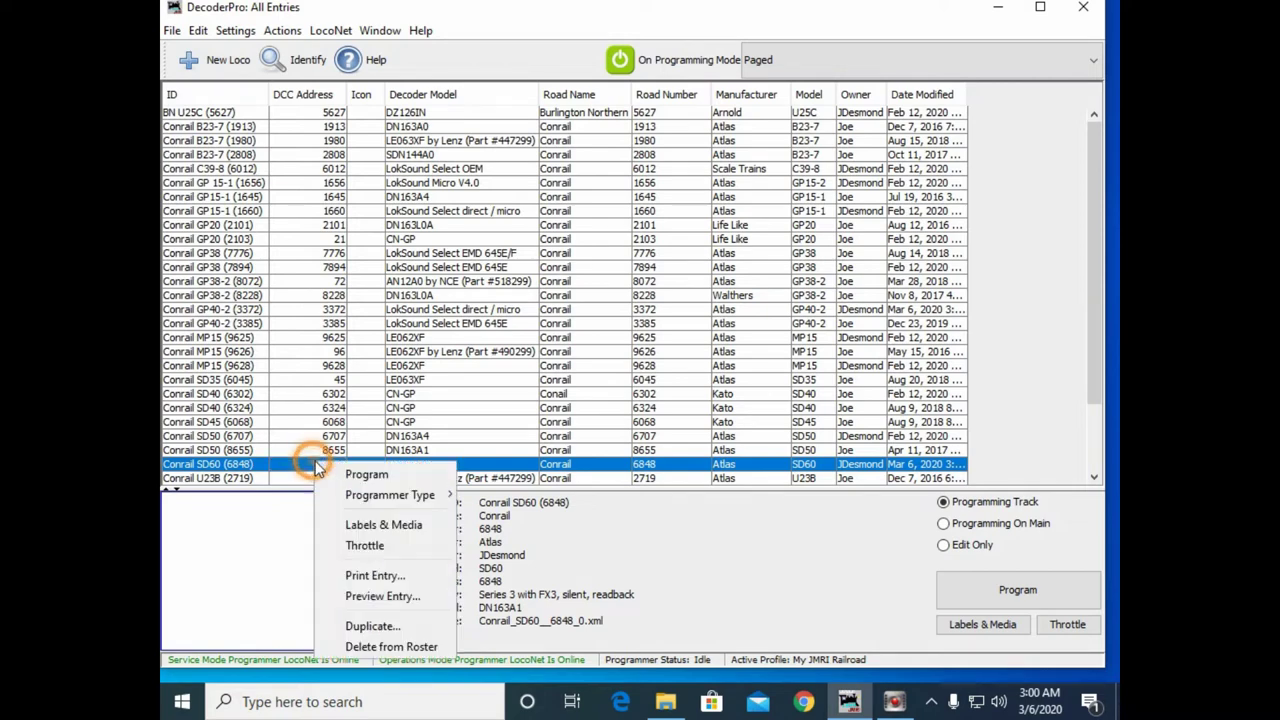
click(396, 525)
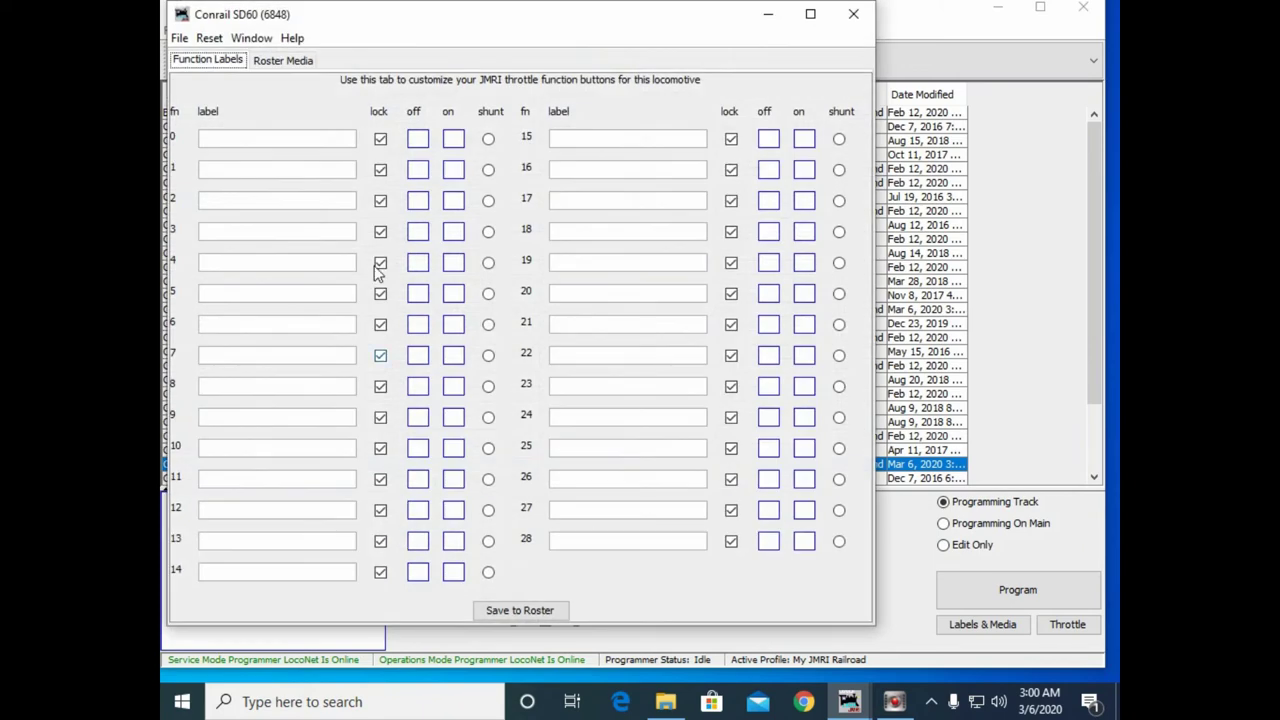
click(285, 60)
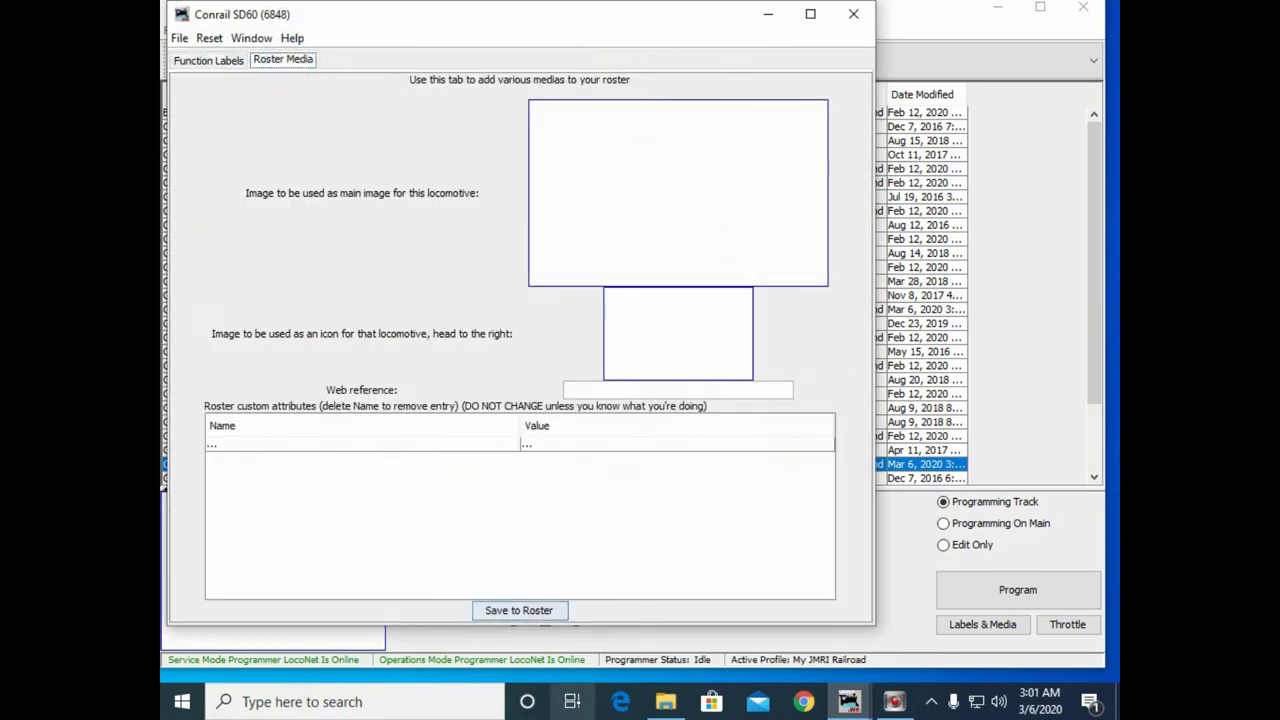
Assign the picture 6848 from the Locomotives folder as the locomotive's main image and save it to the roster
click(665, 703)
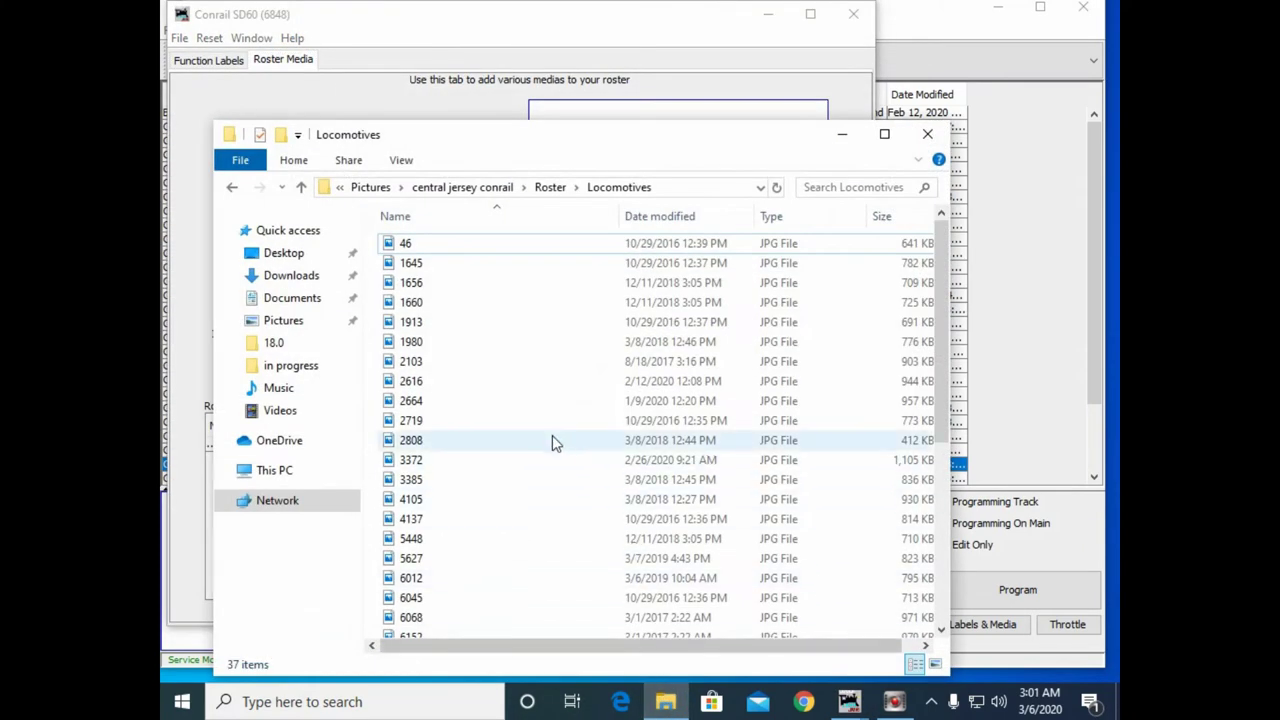
scroll(500, 477, down, 3)
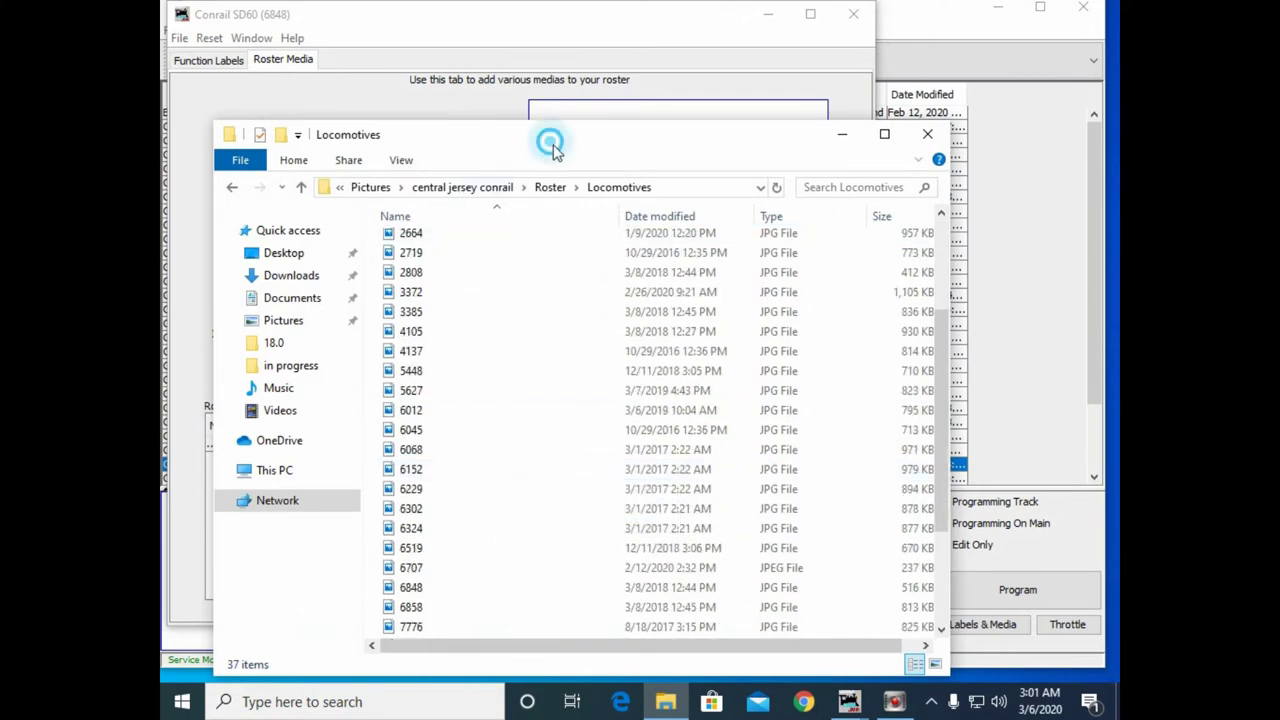
drag(546, 140, 696, 184)
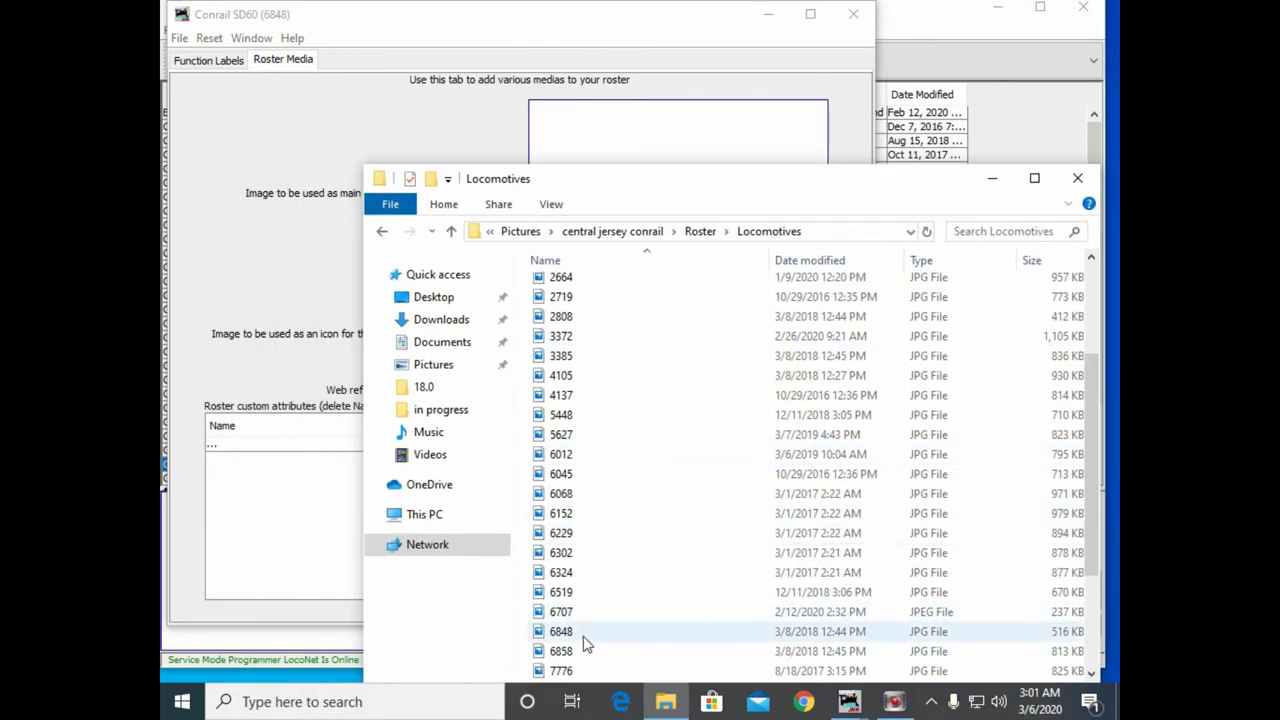
drag(577, 638, 705, 468)
click(634, 632)
drag(634, 633, 634, 156)
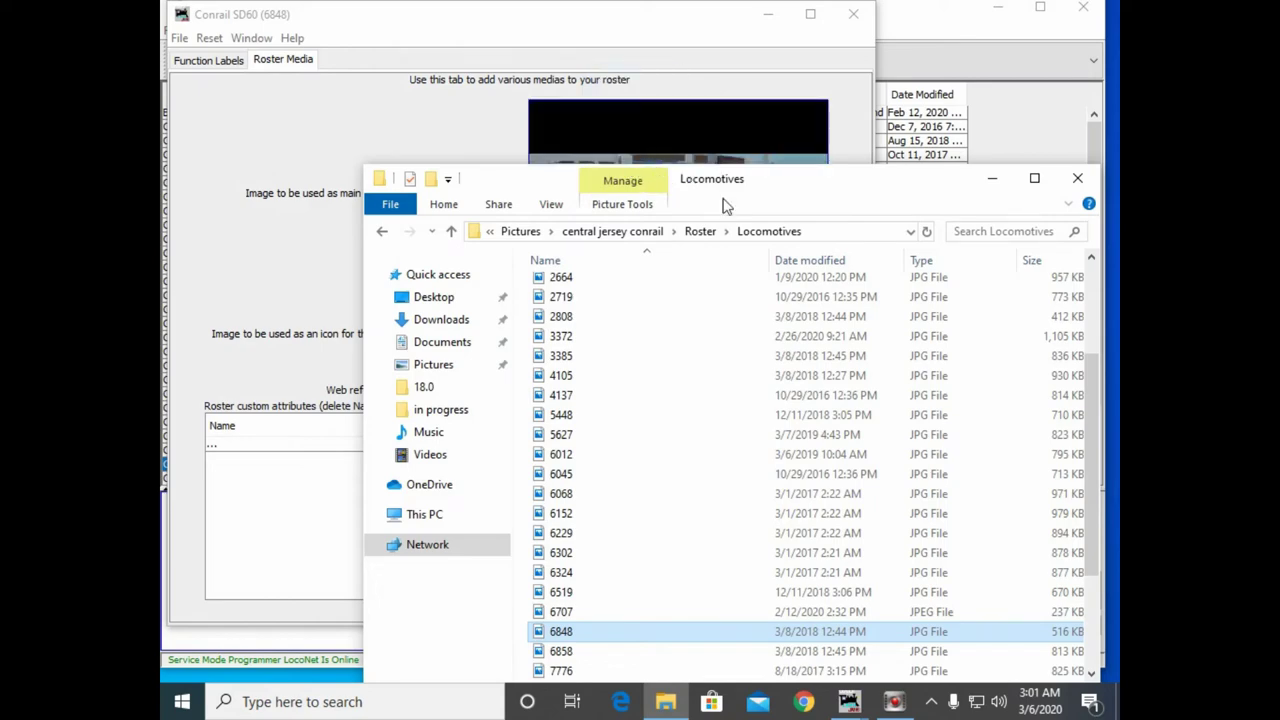
click(997, 180)
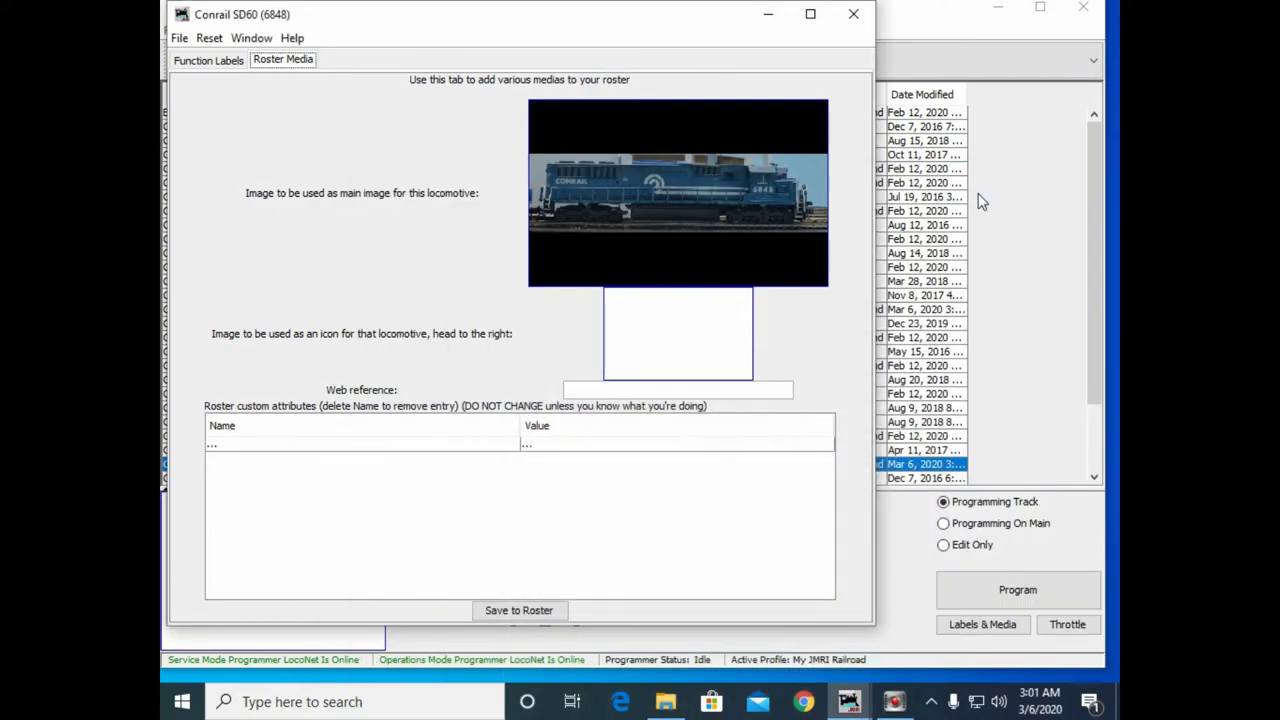
click(518, 609)
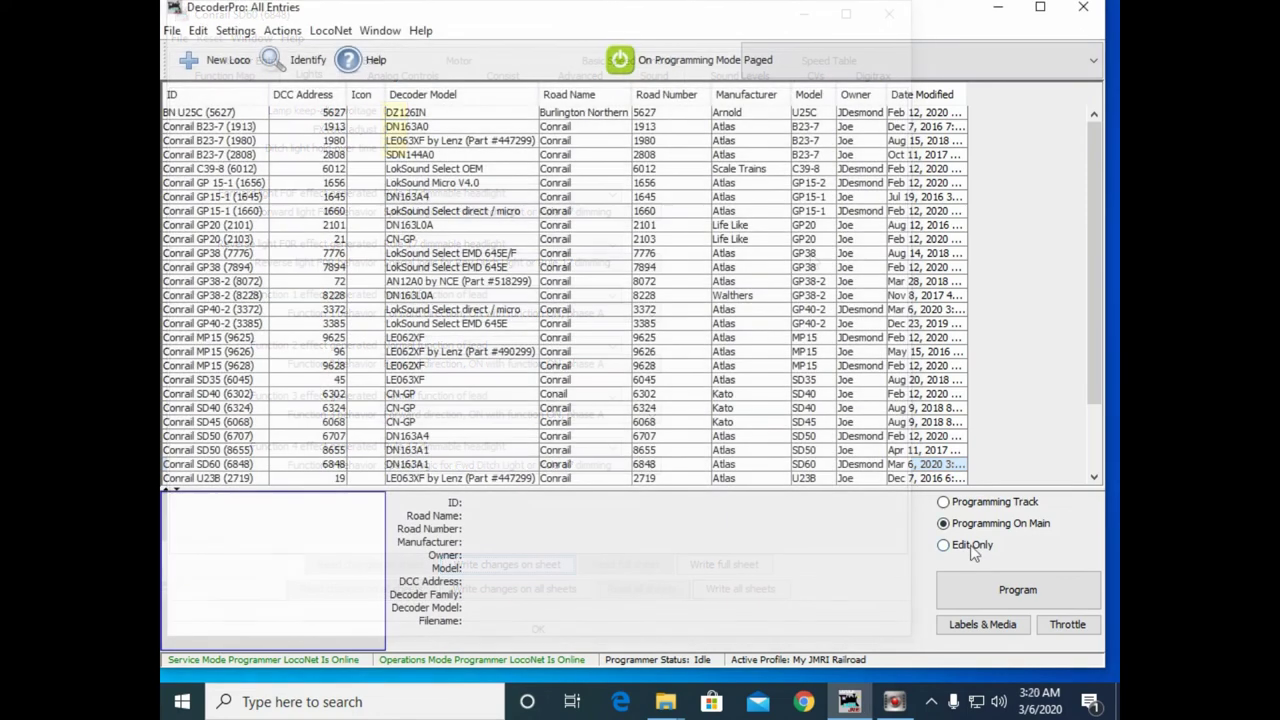
Start a new locomotive in Programming Track mode and choose the Digitrax DN163A1 decoder from Series 3 with FX3, silent, readback
click(945, 503)
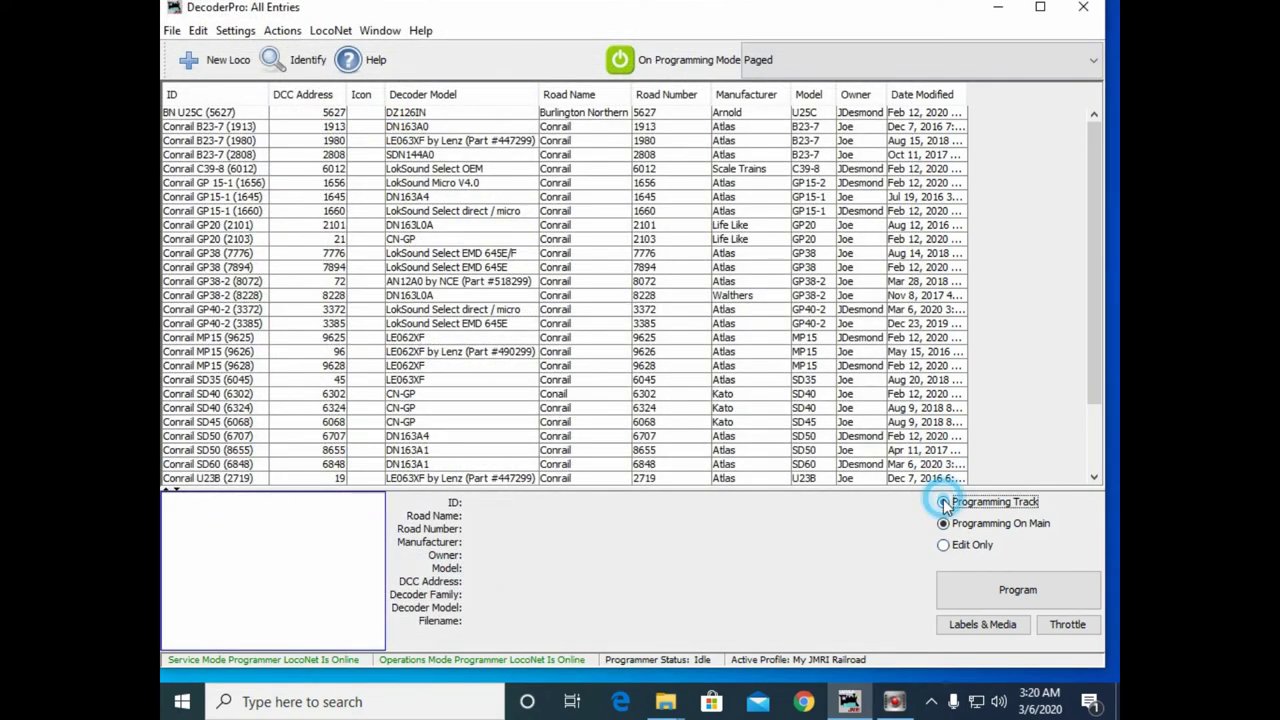
click(228, 62)
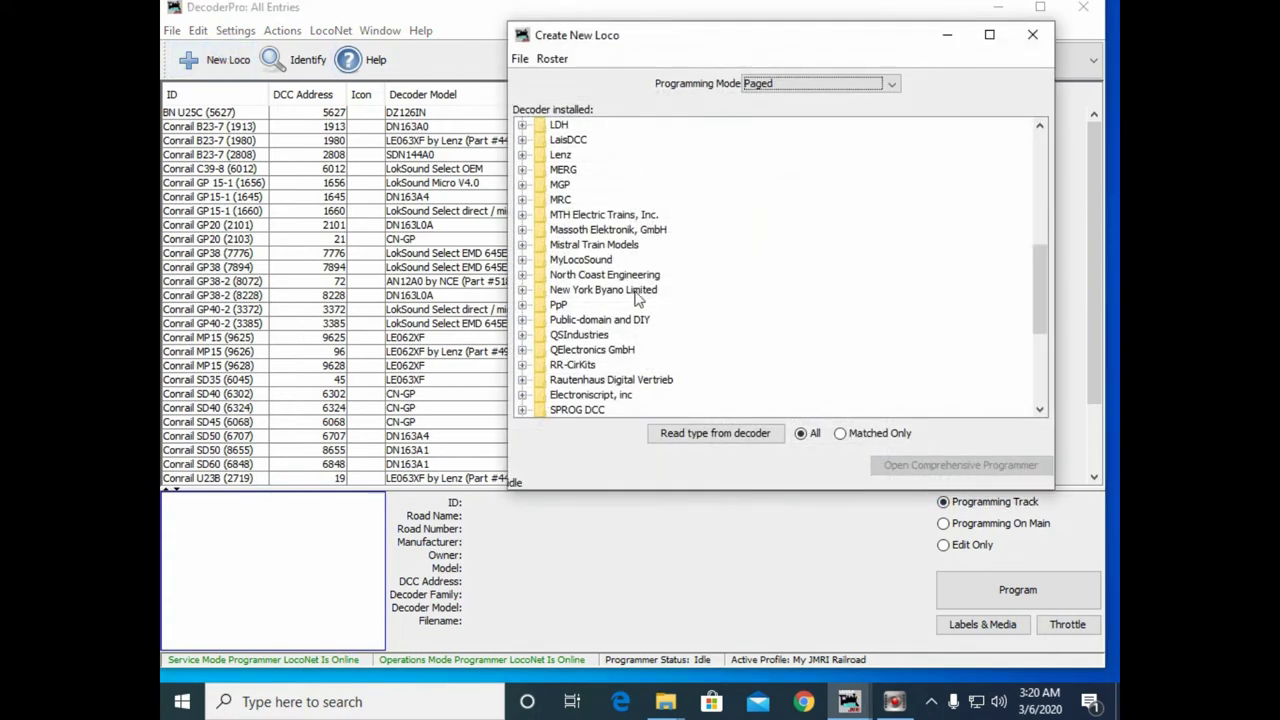
scroll(636, 297, down, 2)
scroll(636, 297, up, 3)
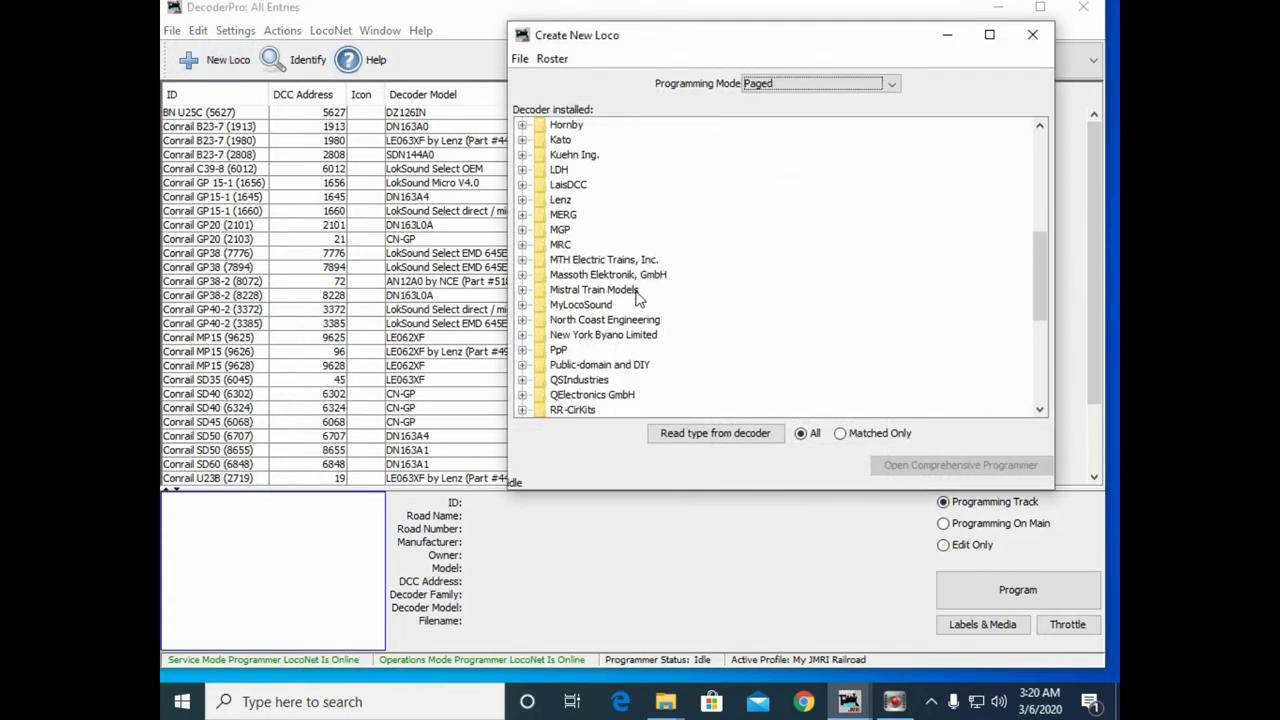
scroll(638, 300, up, 4)
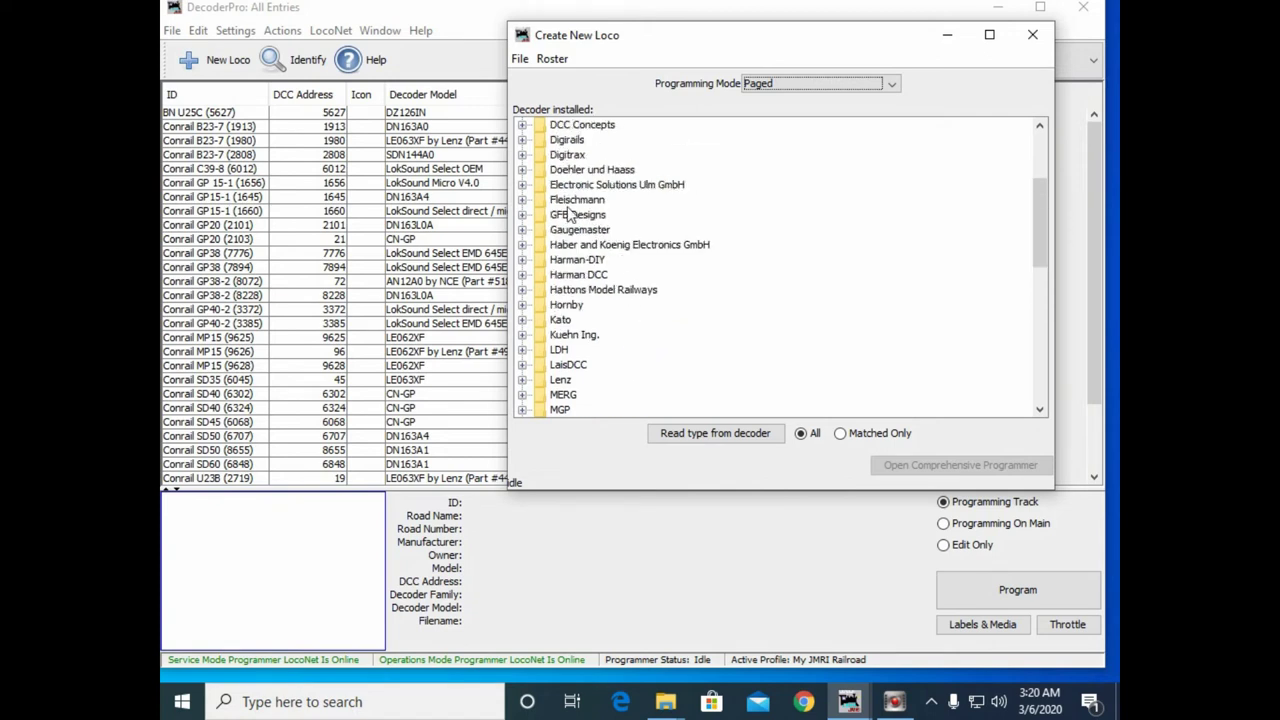
click(522, 155)
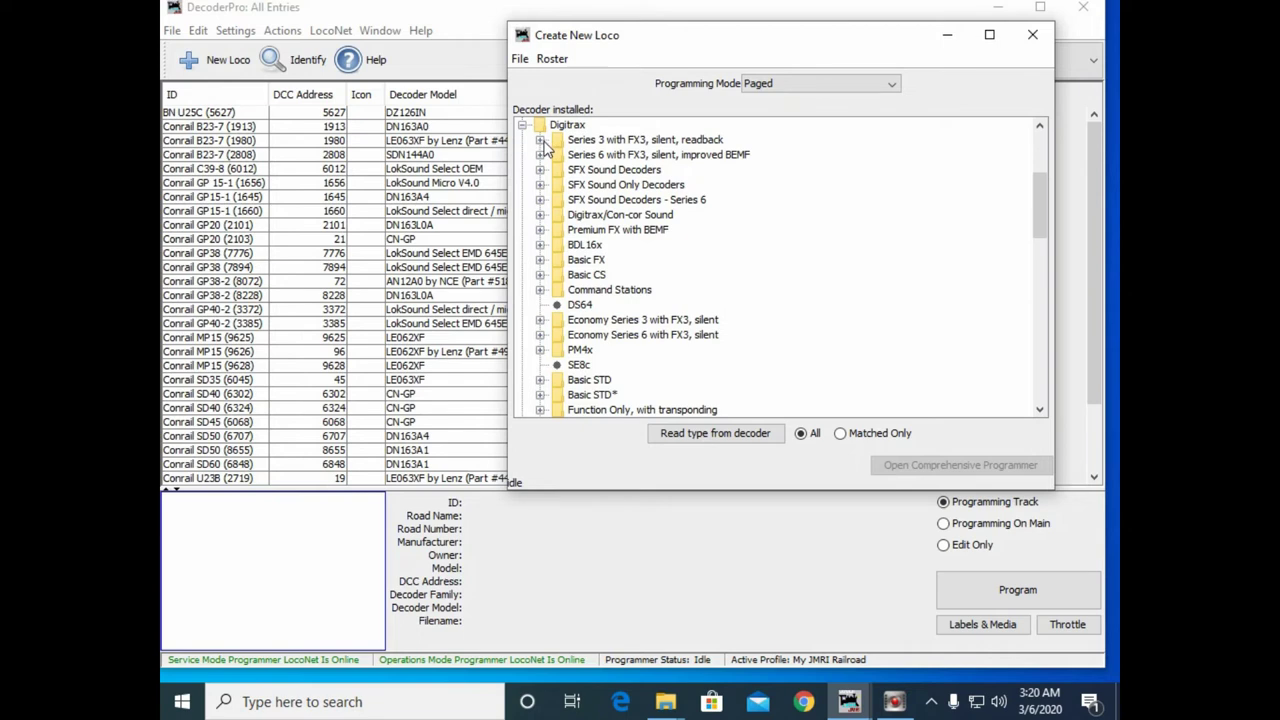
click(540, 140)
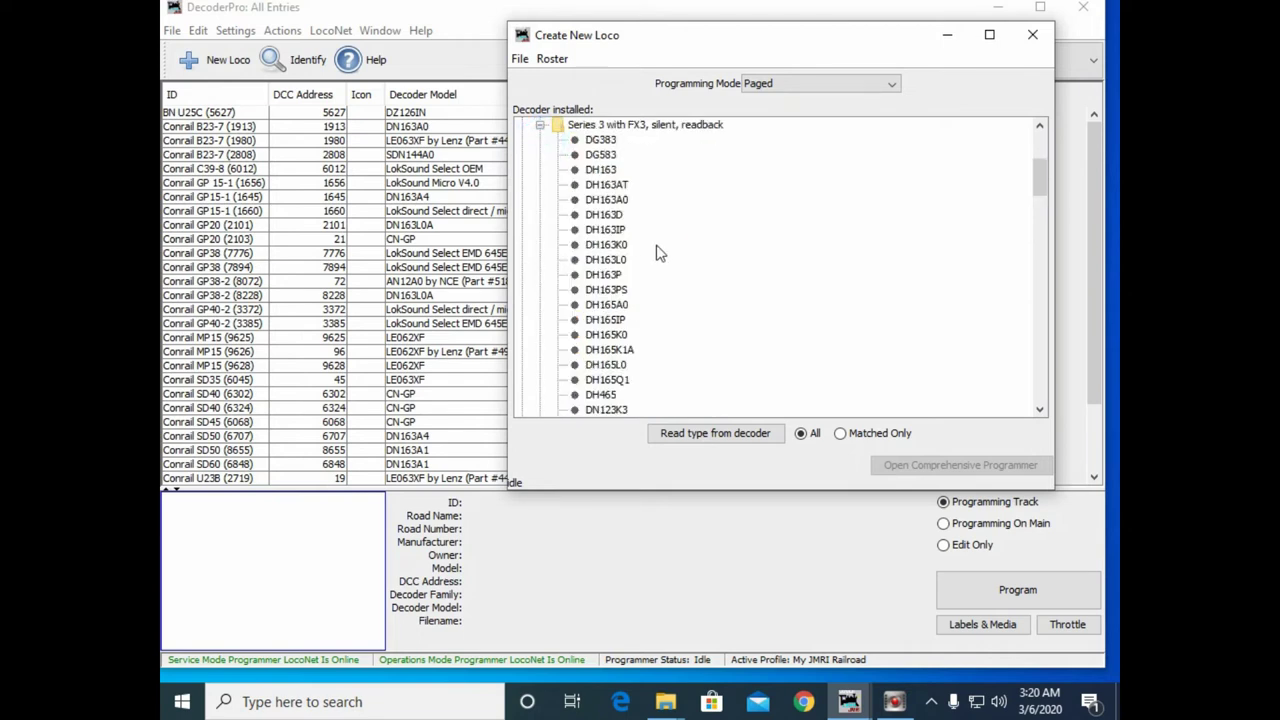
scroll(651, 255, down, 4)
scroll(648, 283, down, 1)
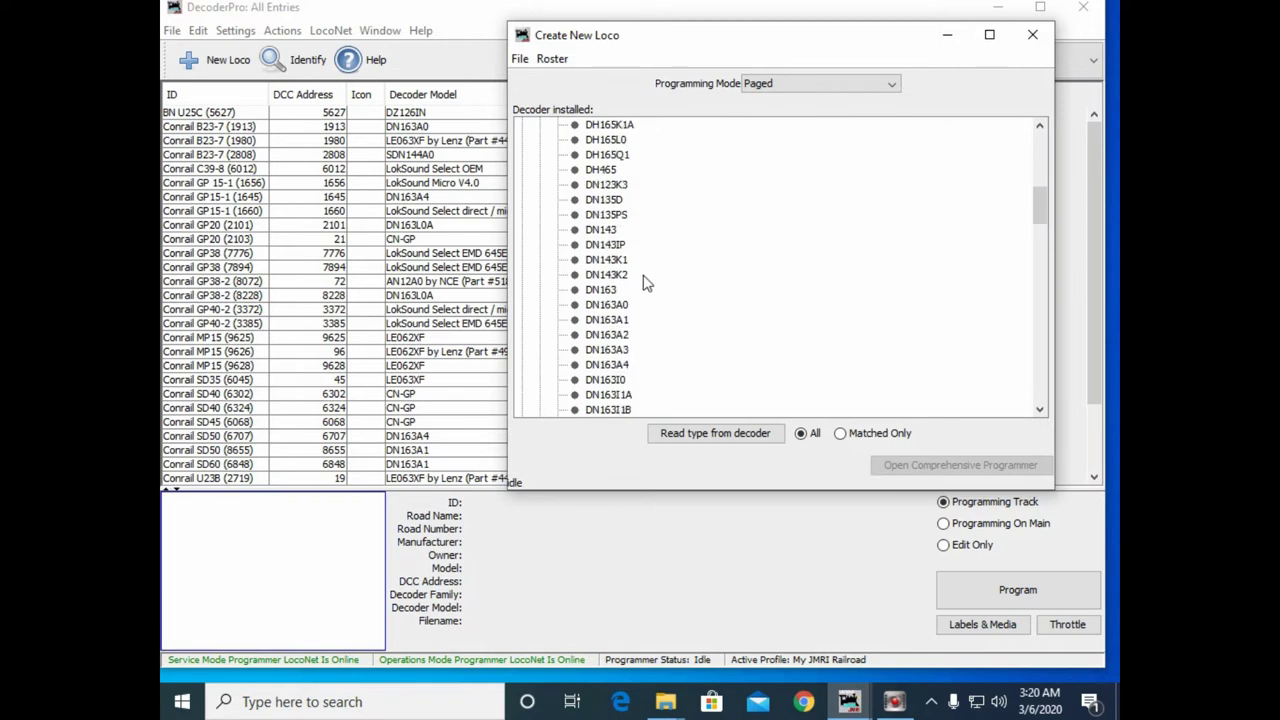
mouse_move(627, 330)
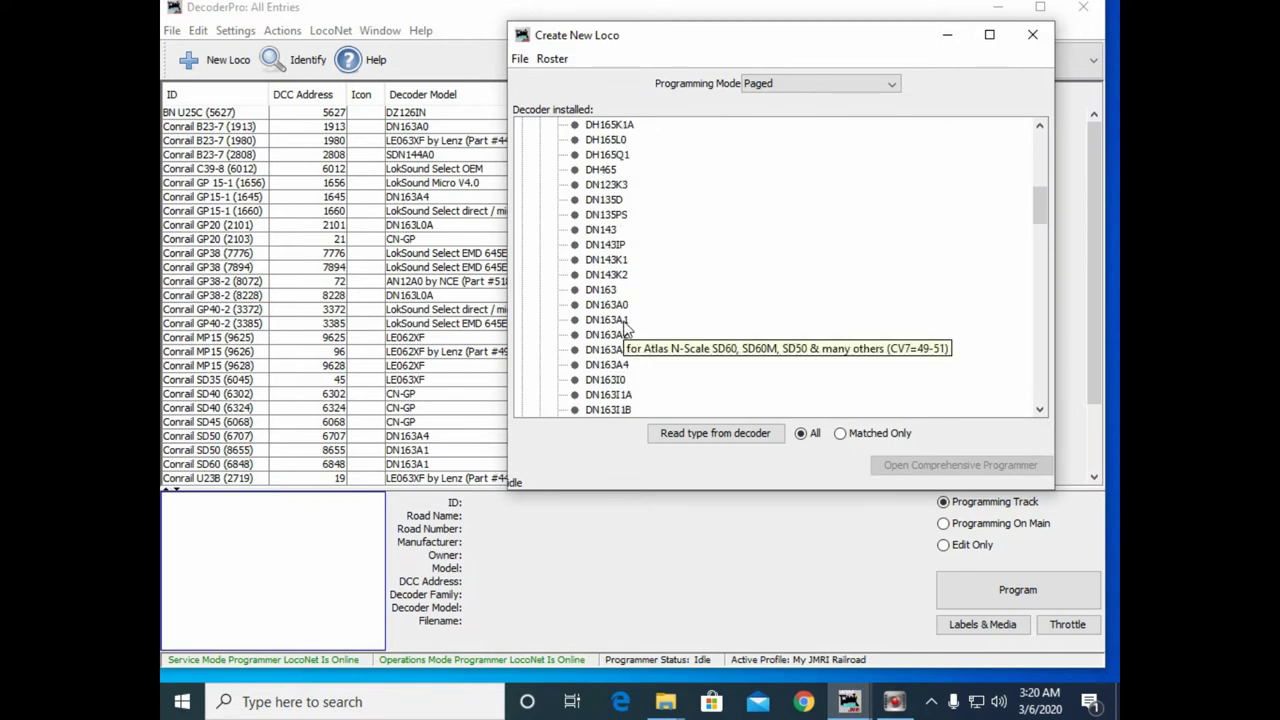
click(627, 321)
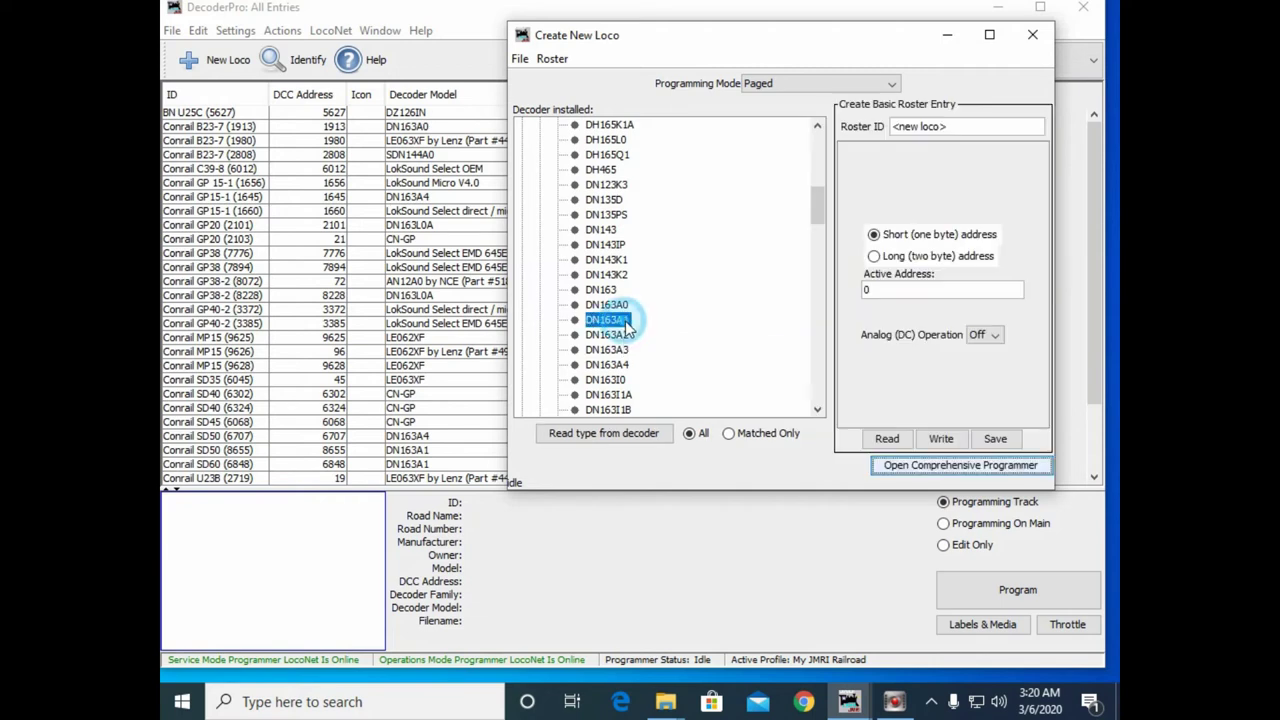
Replace the placeholder roster ID of the new locomotive with Conrail SD60 (6844)
click(960, 126)
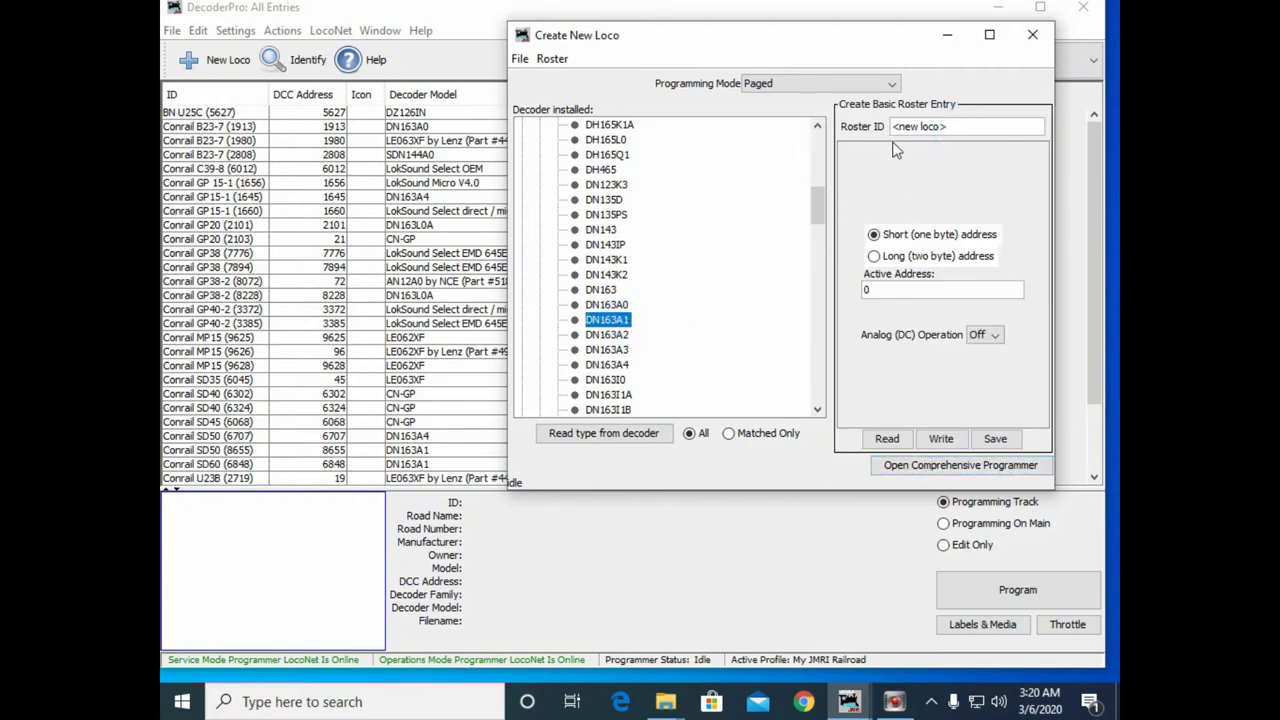
key(BackSpace)
key(BackSpace)
key(BackSpace)
key(BackSpace)
key(BackSpace)
key(BackSpace)
key(BackSpace)
key(BackSpace)
key(BackSpace)
key(BackSpace)
text(Conrail SD60 (6844))
Give the locomotive the long (two byte) address 6844 and open it in the comprehensive programmer
click(874, 256)
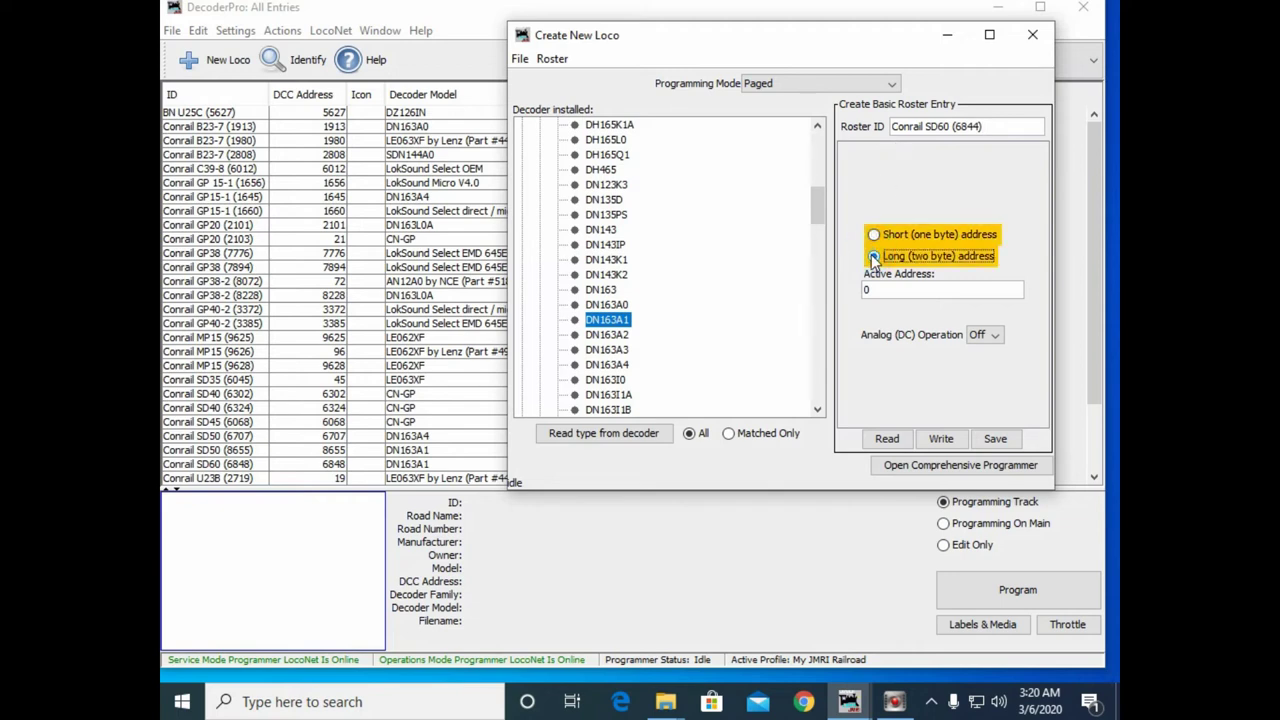
double_click(867, 289)
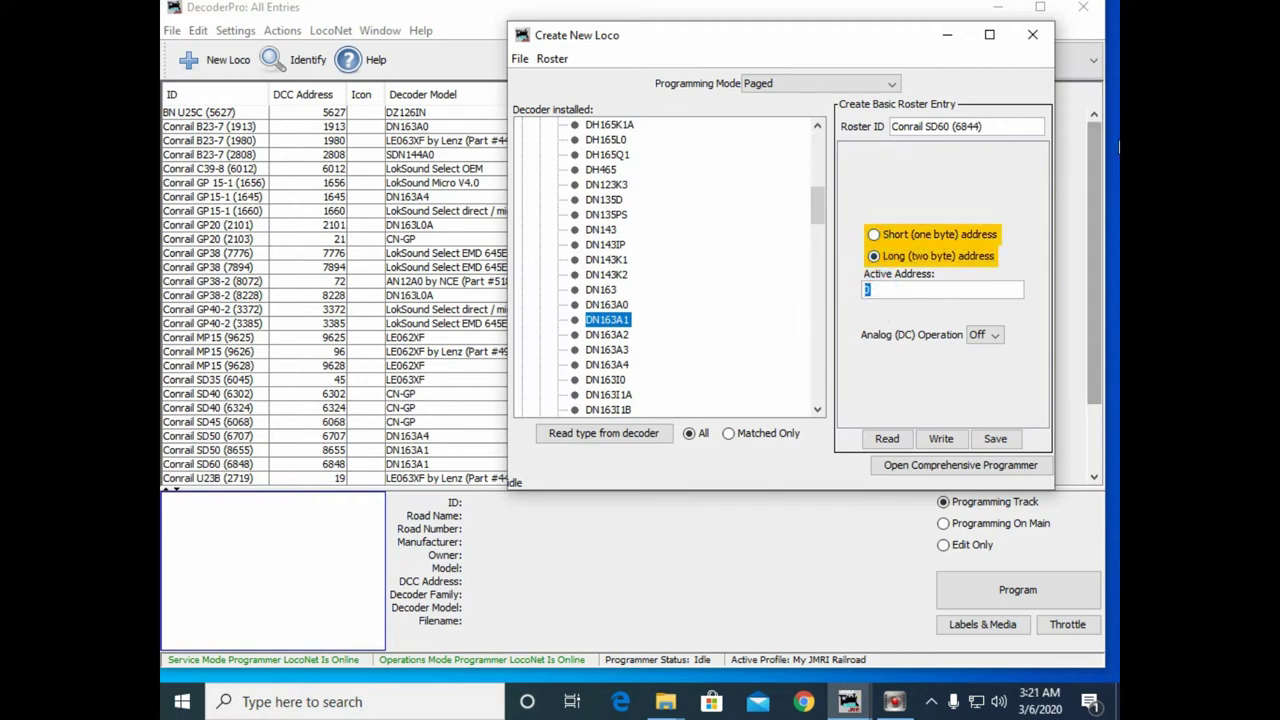
text(6844)
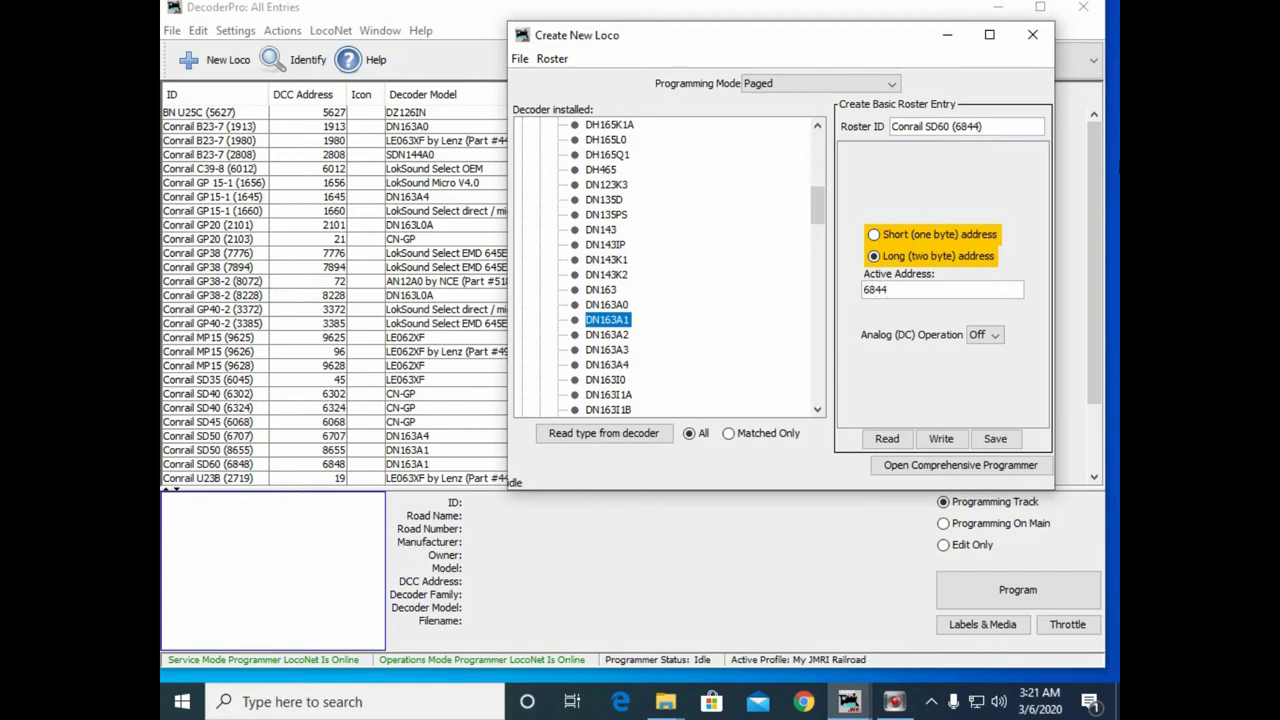
click(930, 466)
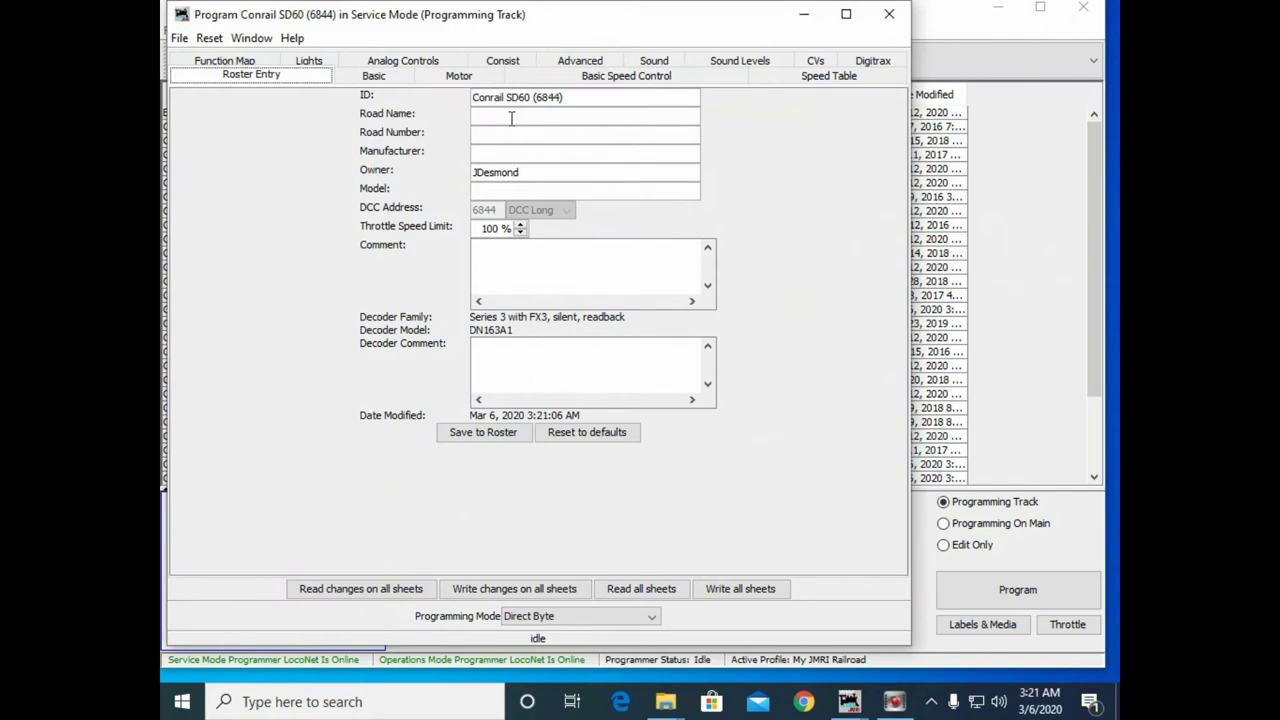
Fill in the roster entry with road name Conrail, road number 6844, manufacturer Atlas and model SD60
text(Conrail)
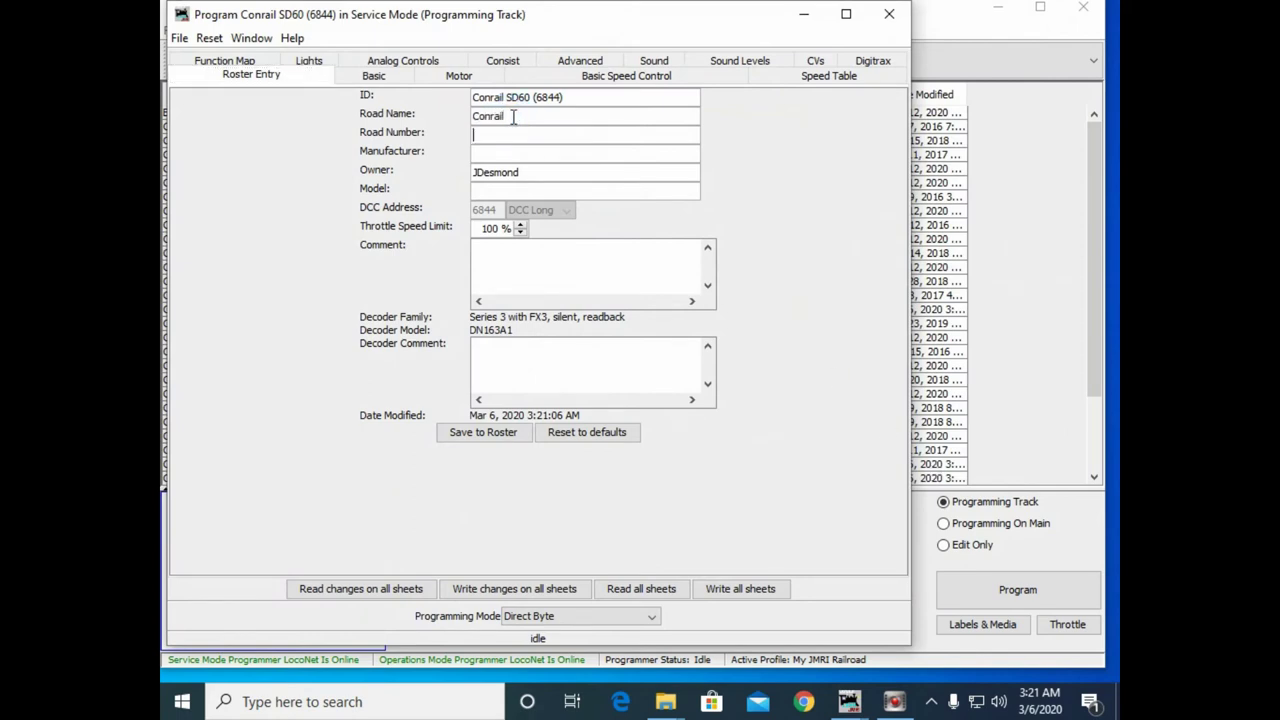
key(Tab)
text(69)
key(BackSpace)
text(844)
key(Tab)
text(Atlas)
key(Tab)
key(Tab)
text(SD60)
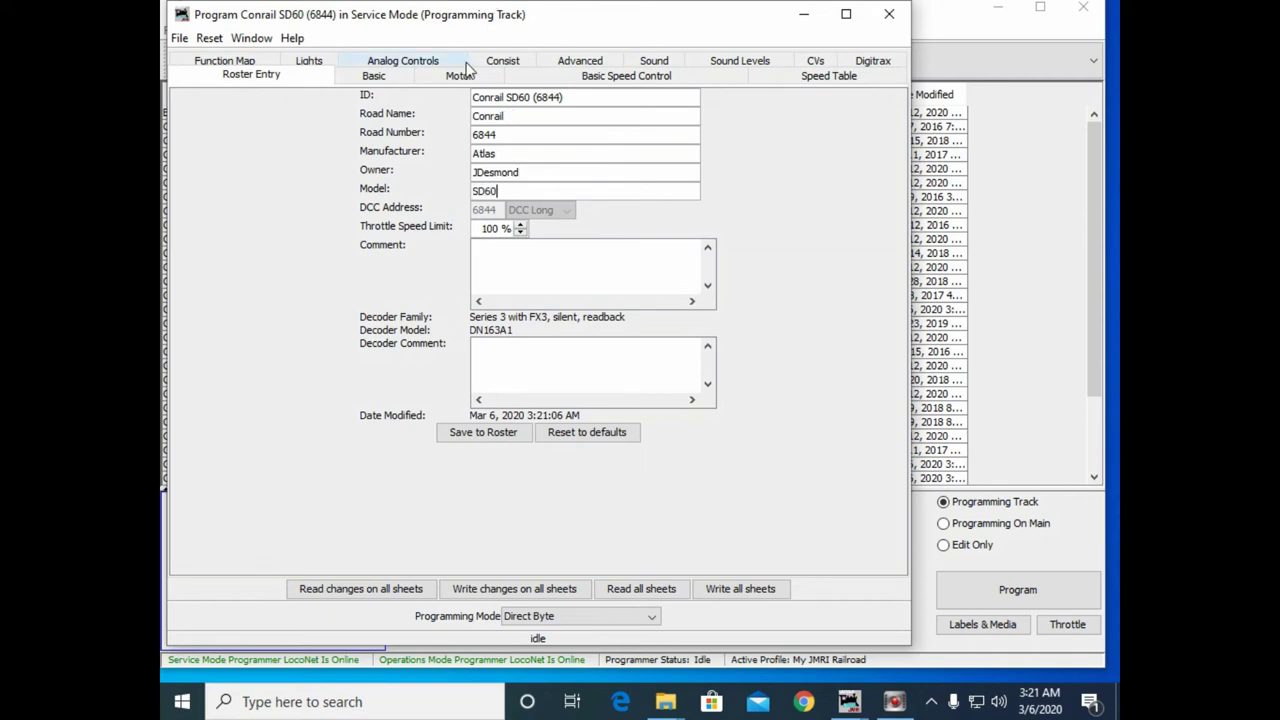
Set the forward light F0F effect to Rule 17 dimmable headlight and its behavior to Special logic for Fwd Ditch Light or Rule 17 dimming
click(322, 63)
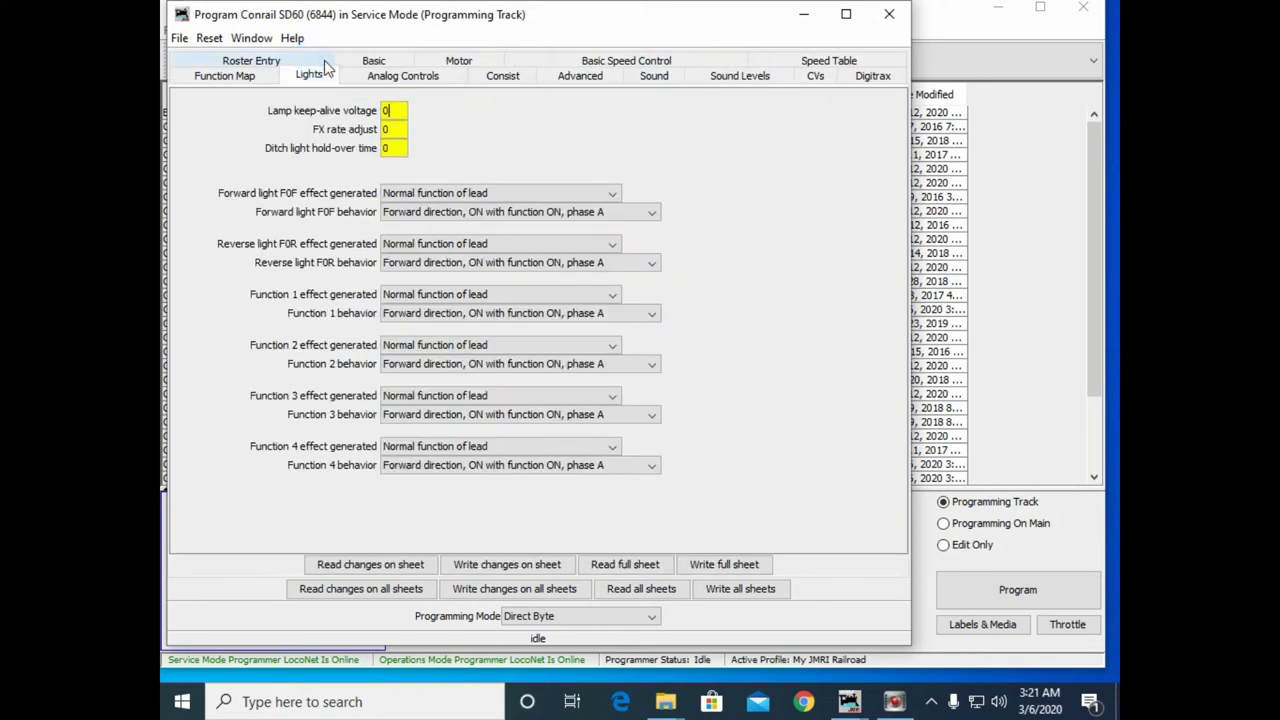
click(611, 193)
scroll(584, 262, down, 3)
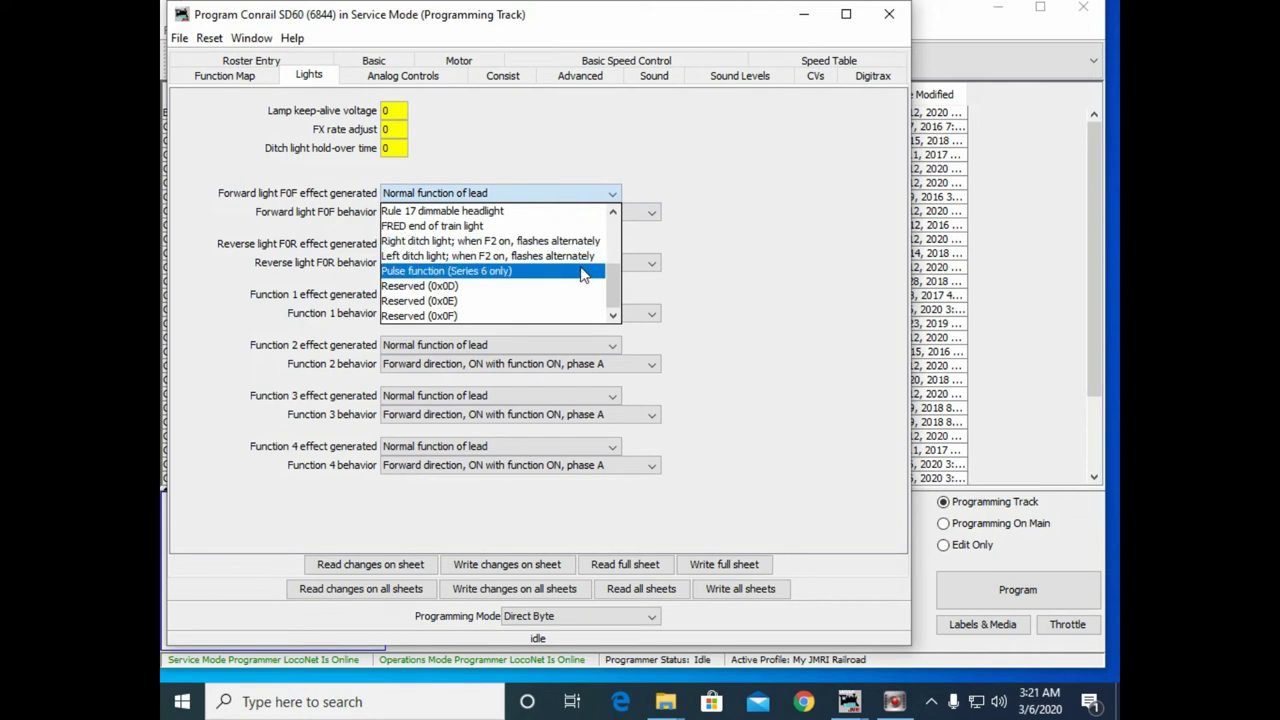
click(564, 211)
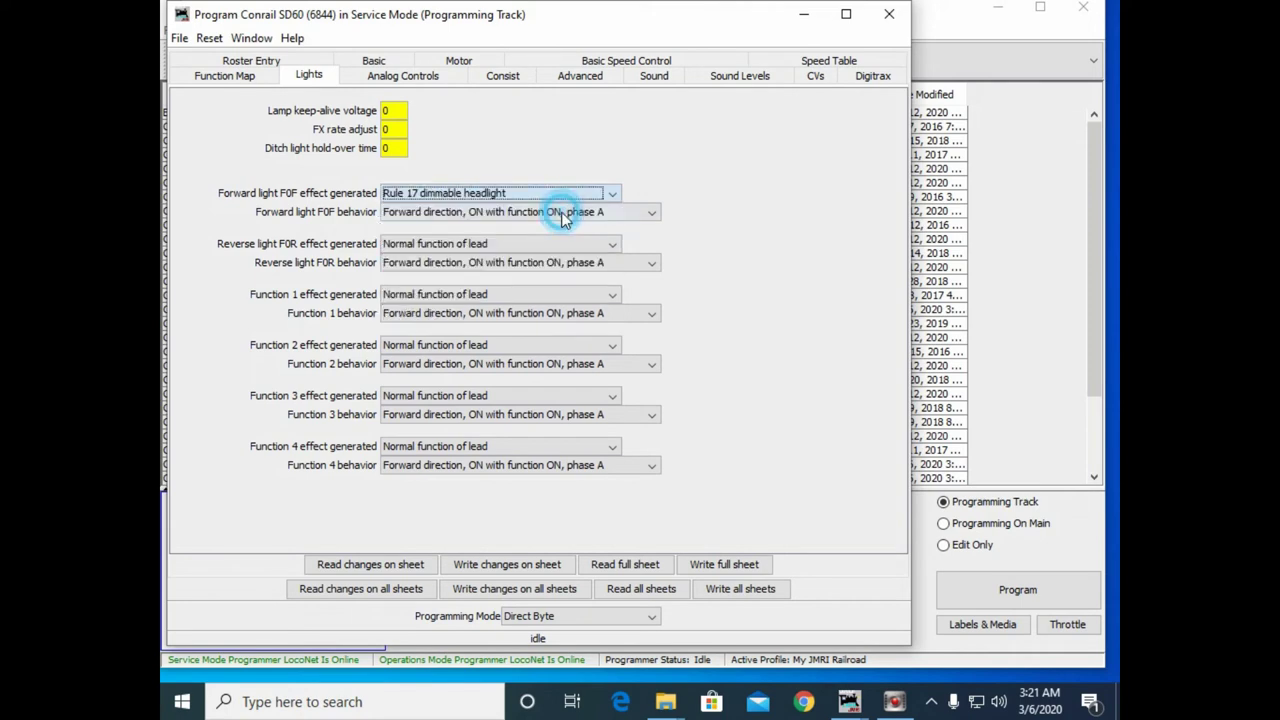
click(651, 213)
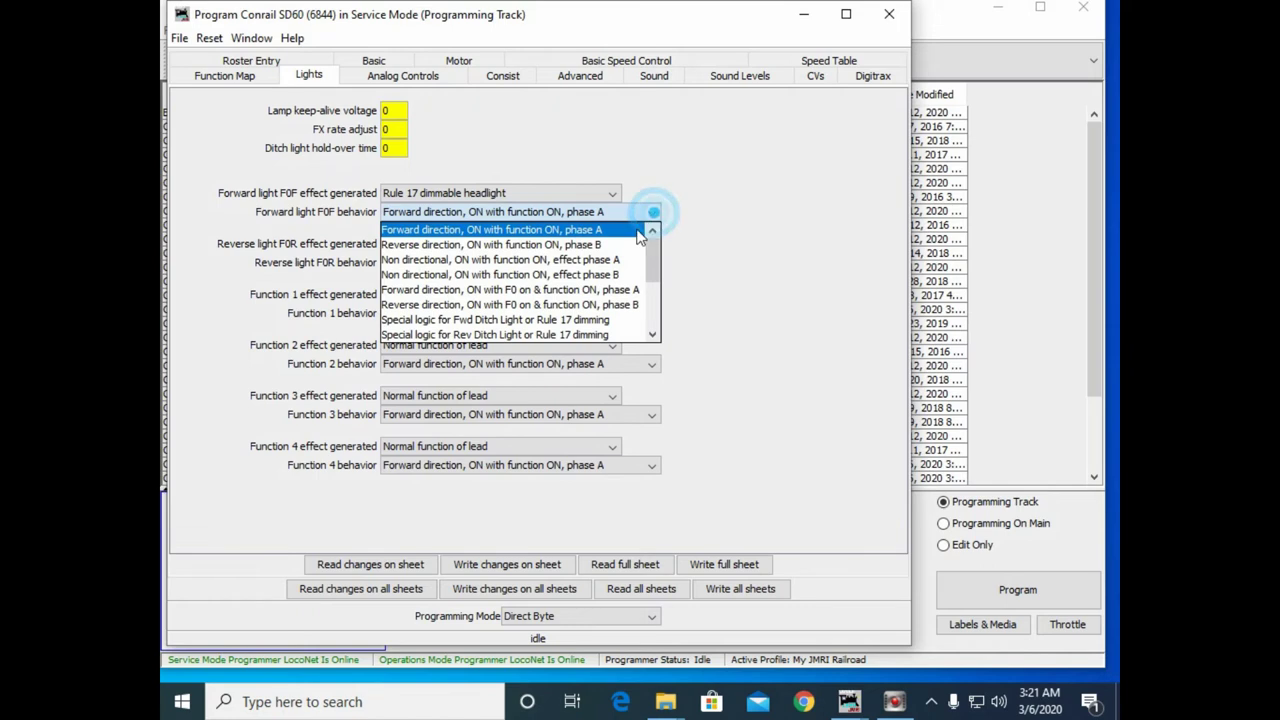
click(558, 321)
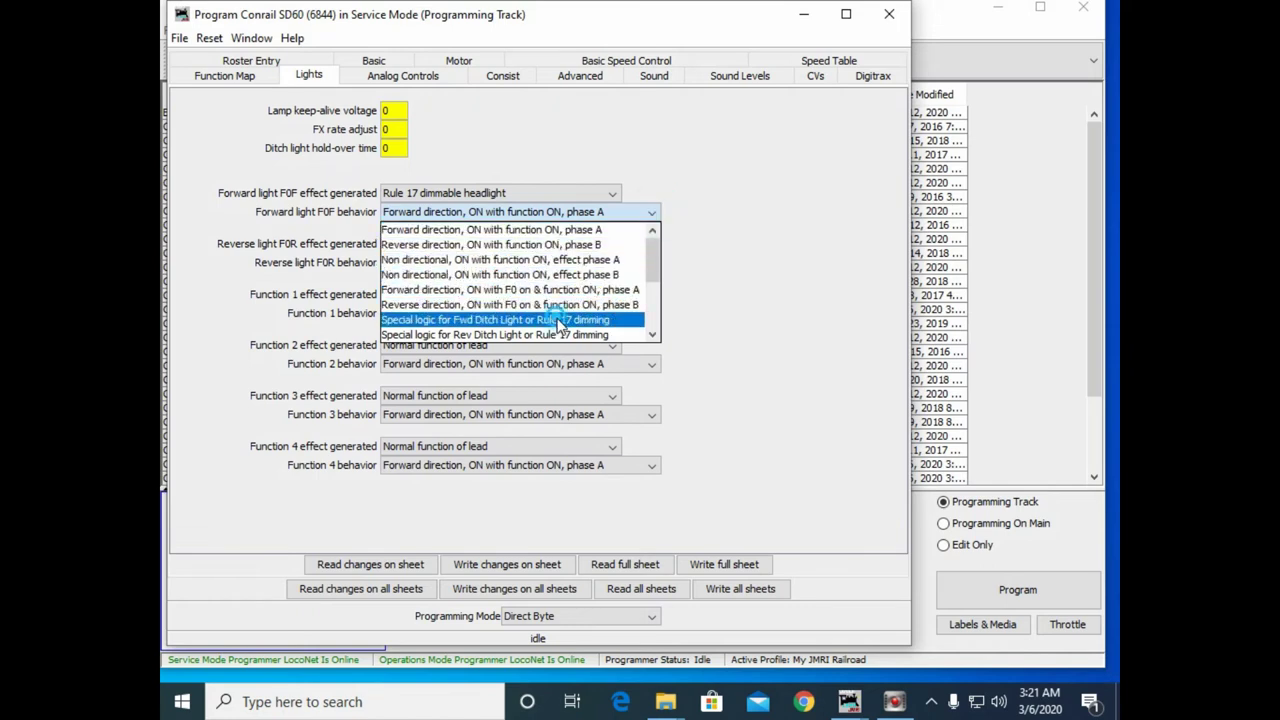
Set the reverse light F0R effect to Rule 17 dimmable headlight and its behavior to Special logic for Fwd Ditch Light or Rule 17 dimming
click(612, 243)
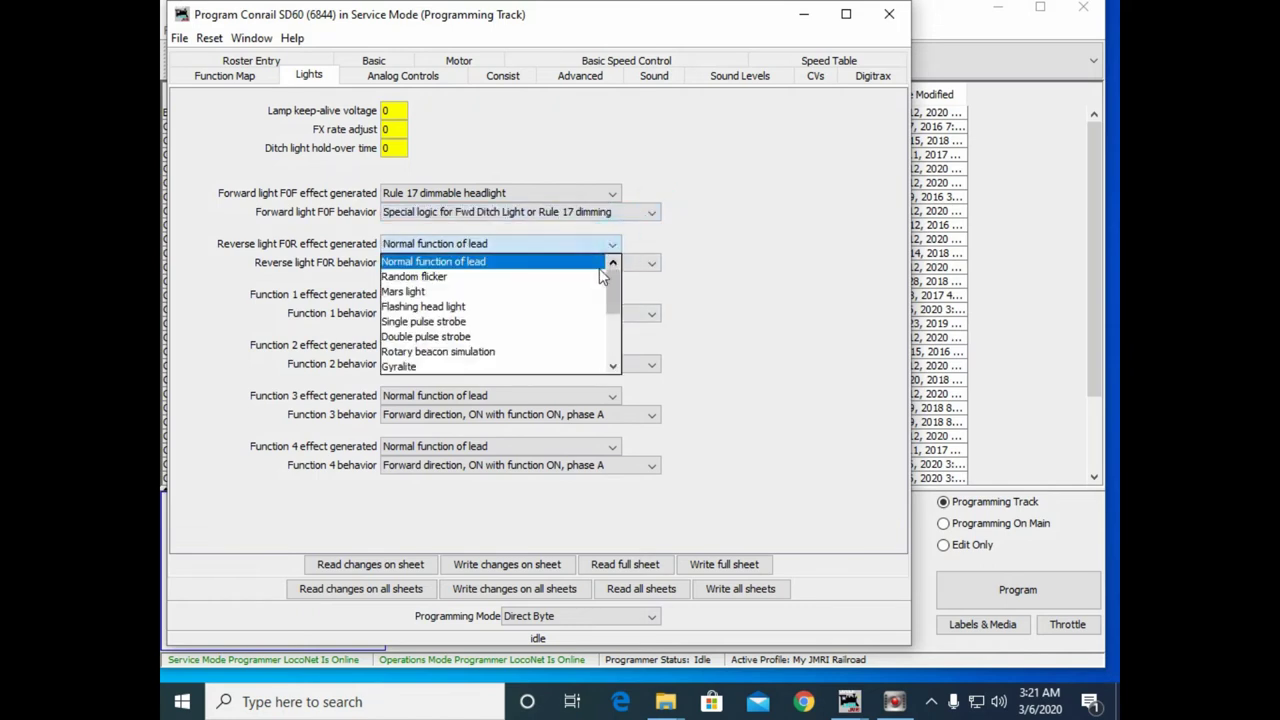
scroll(500, 336, down, 2)
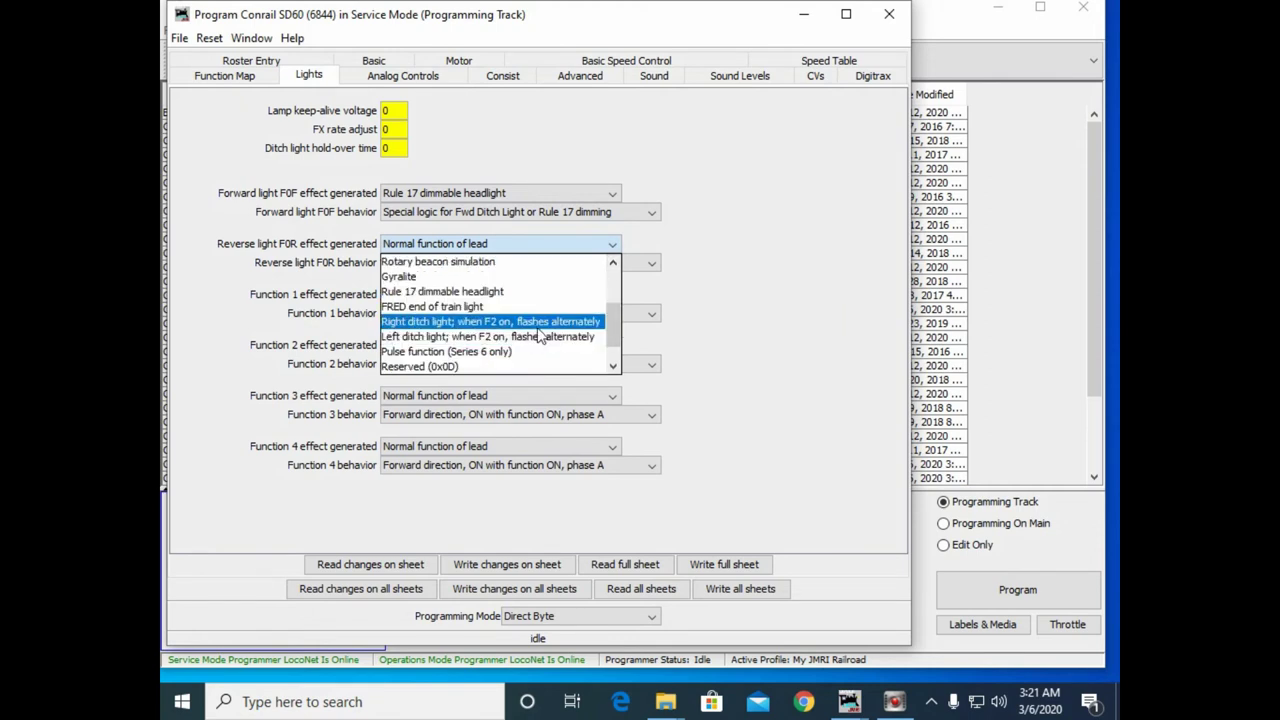
click(560, 276)
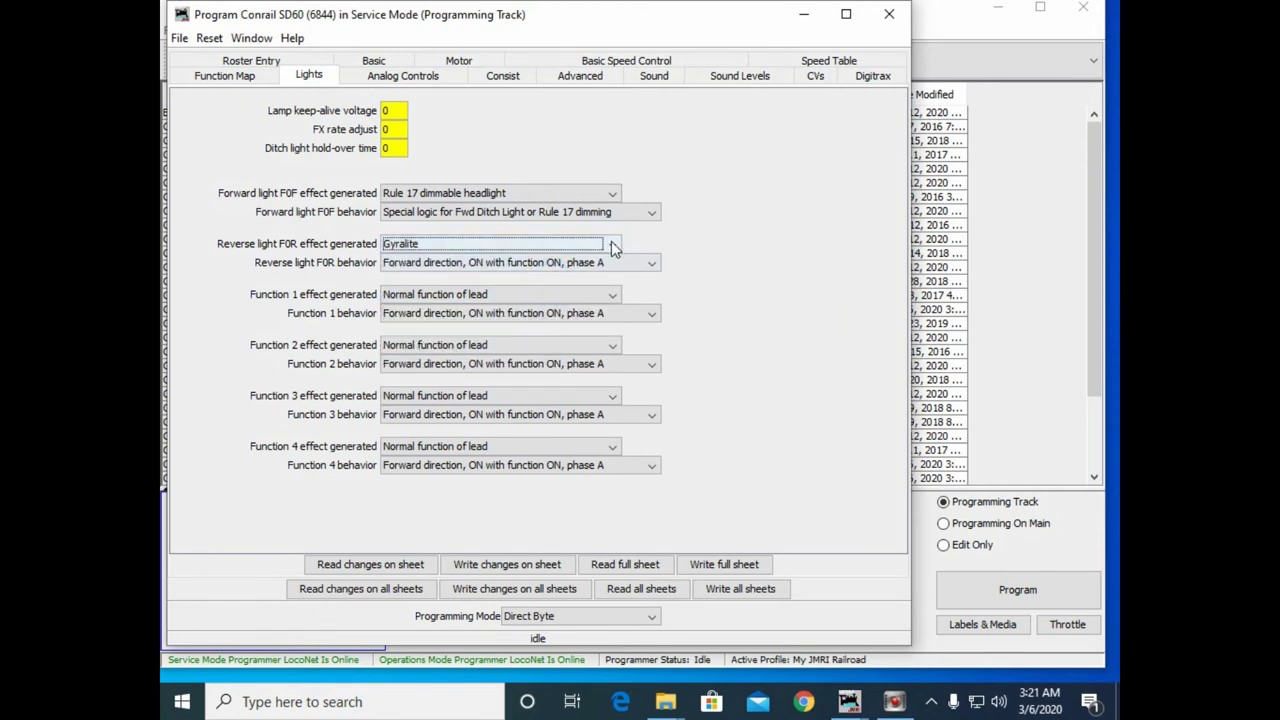
click(612, 243)
click(590, 288)
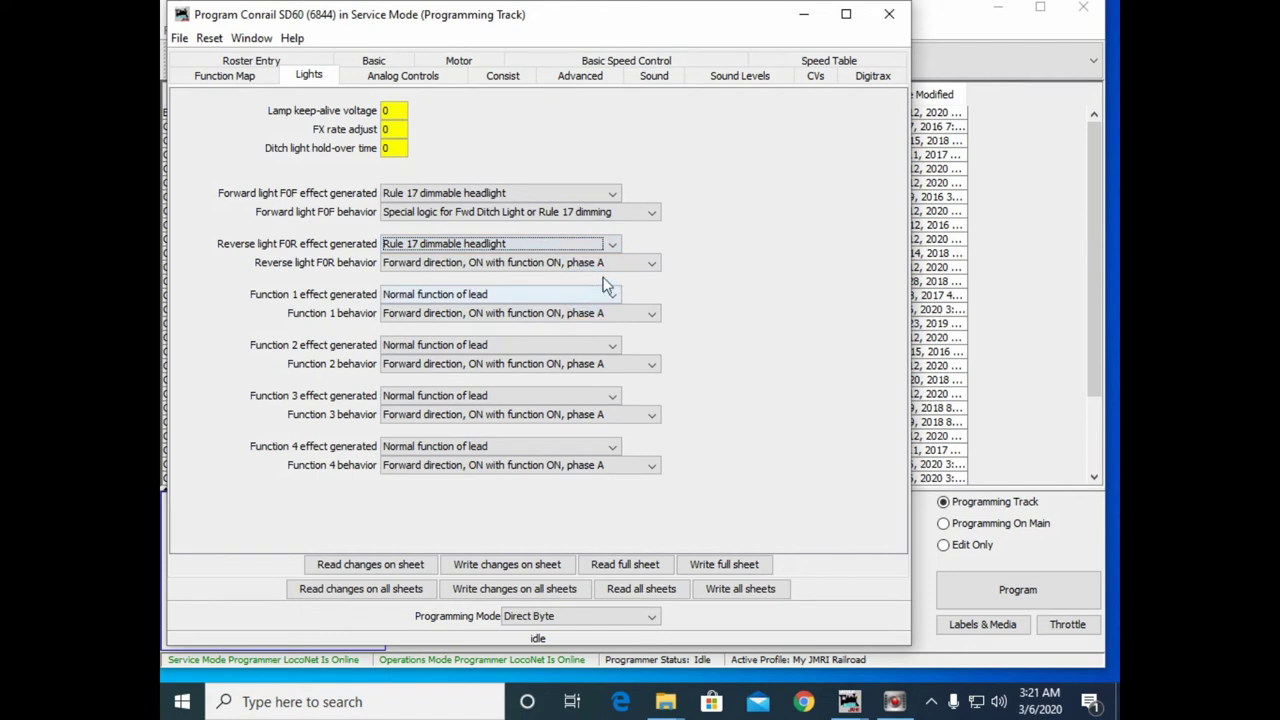
click(651, 262)
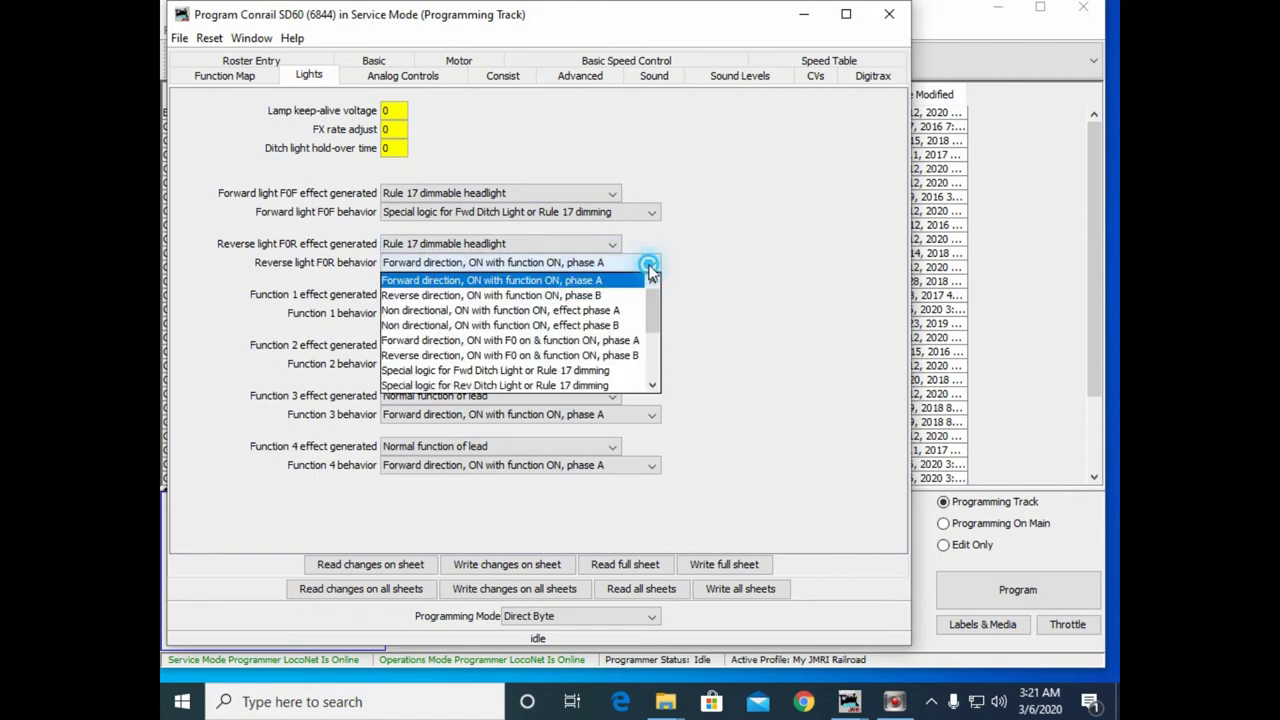
click(579, 371)
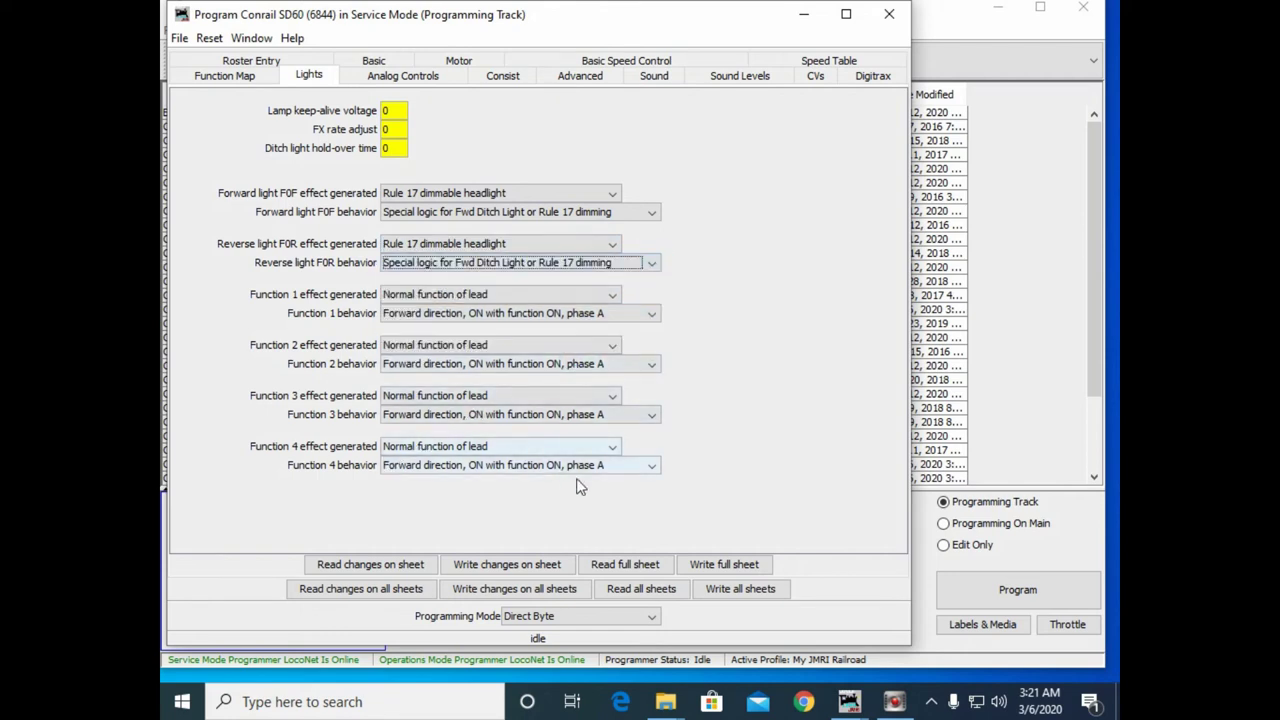
Set the Function 4 effect to Rule 17 dimmable headlight and its behavior to Special logic for Fwd Ditch Light or Rule 17 dimming
click(613, 446)
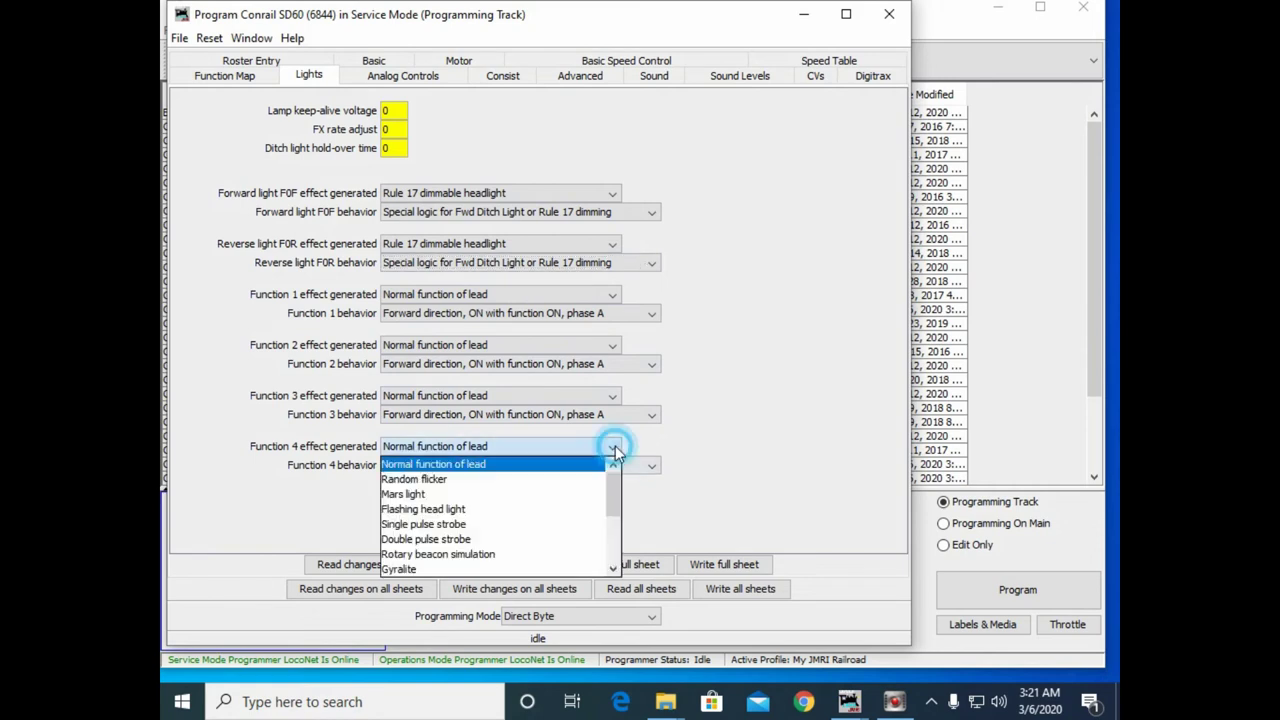
scroll(515, 527, down, 1)
scroll(515, 527, down, 1)
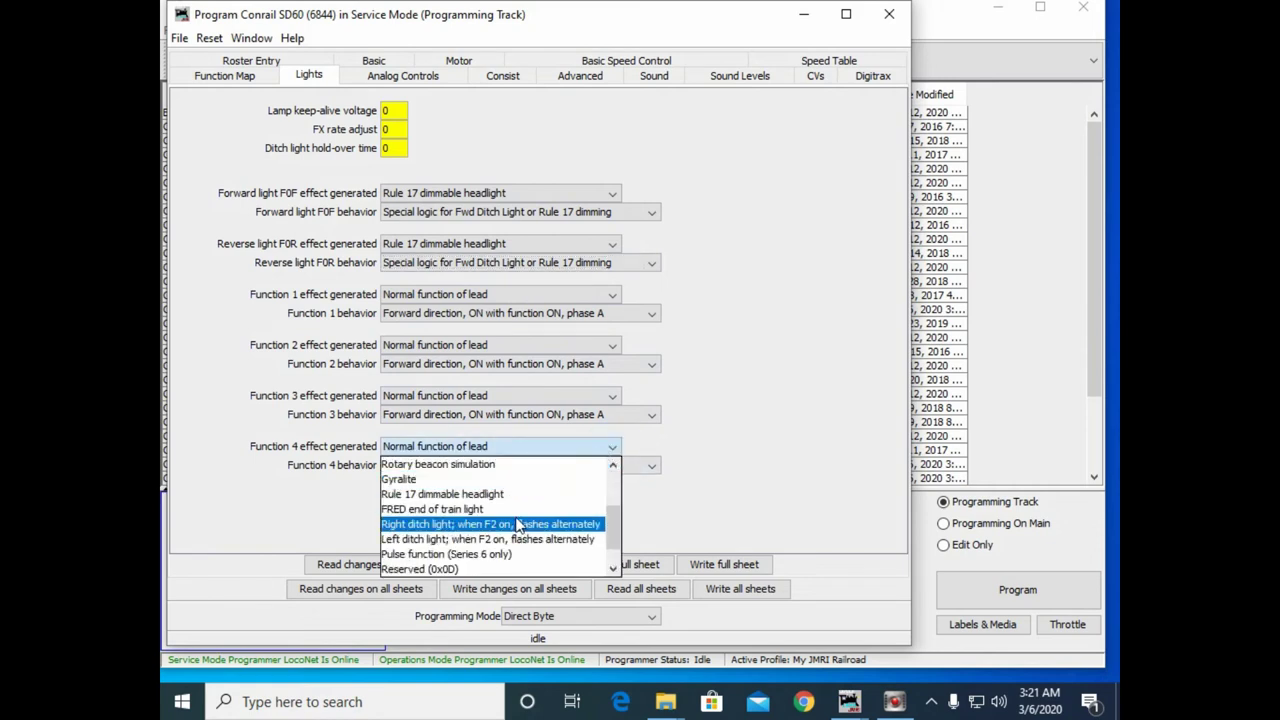
click(514, 494)
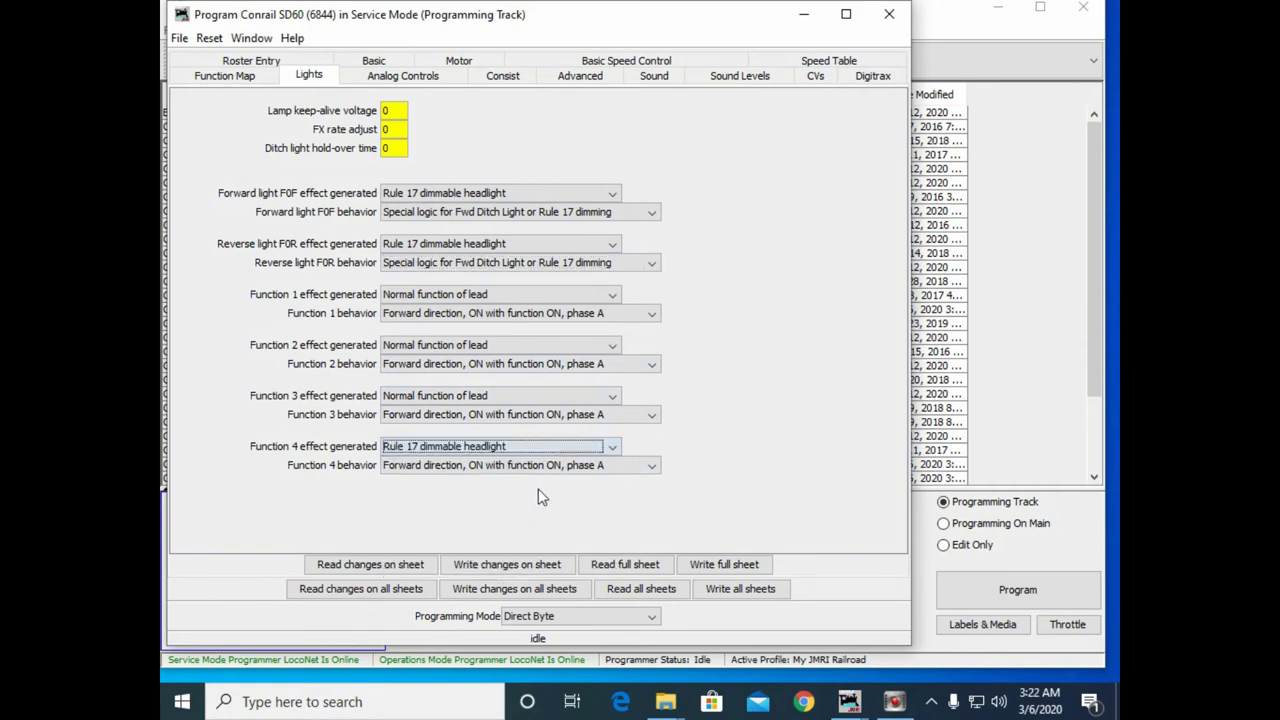
click(652, 466)
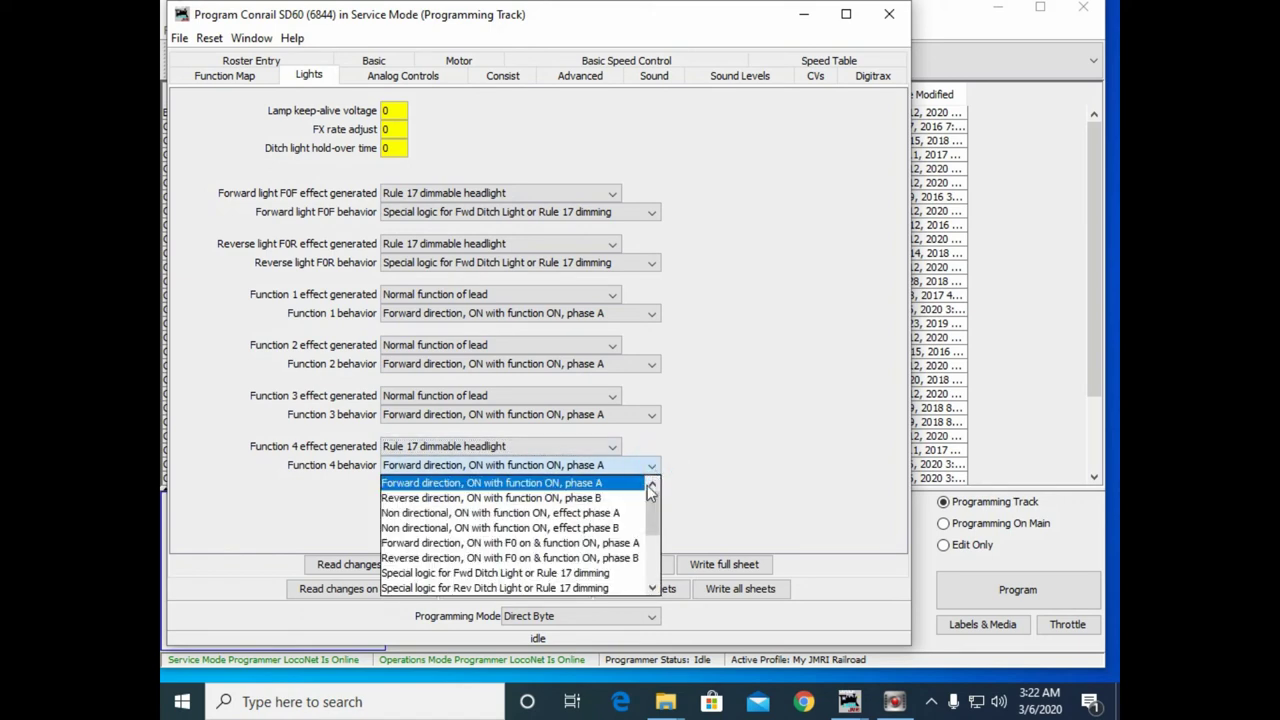
click(600, 572)
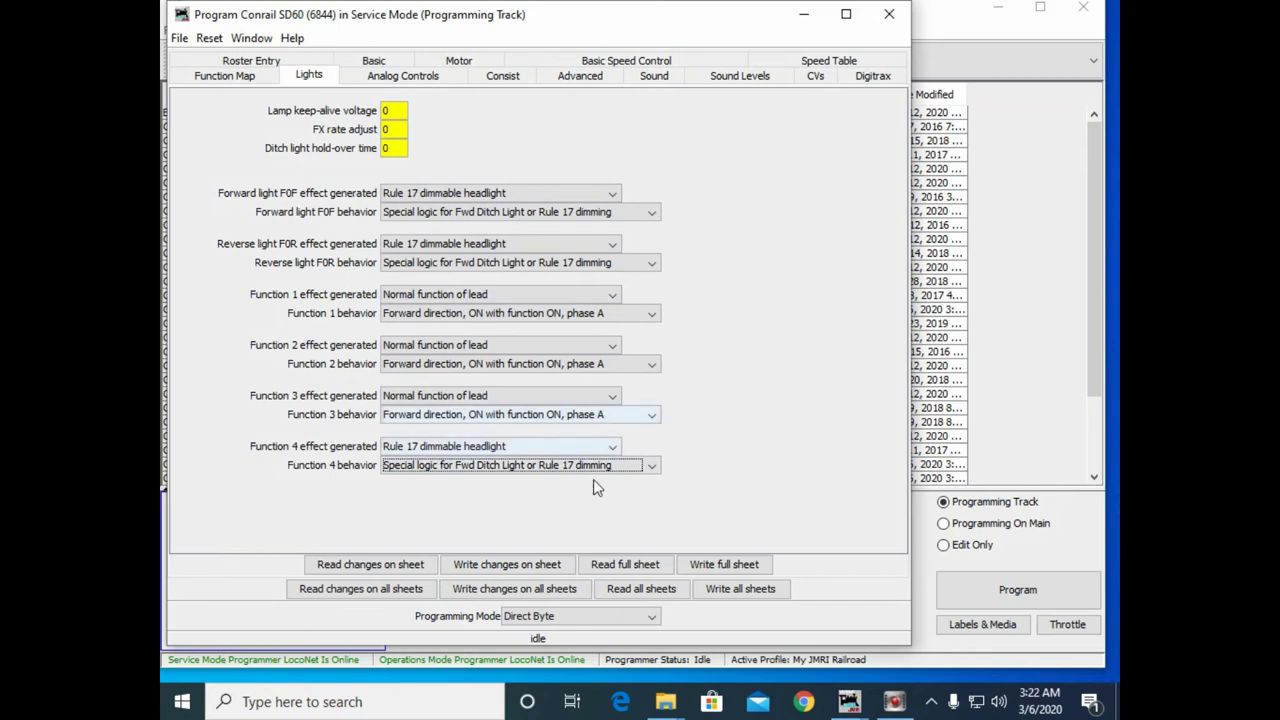
Write all sheets to the Conrail SD60 (6844) decoder, and save the configuration while closing the programmer
click(742, 591)
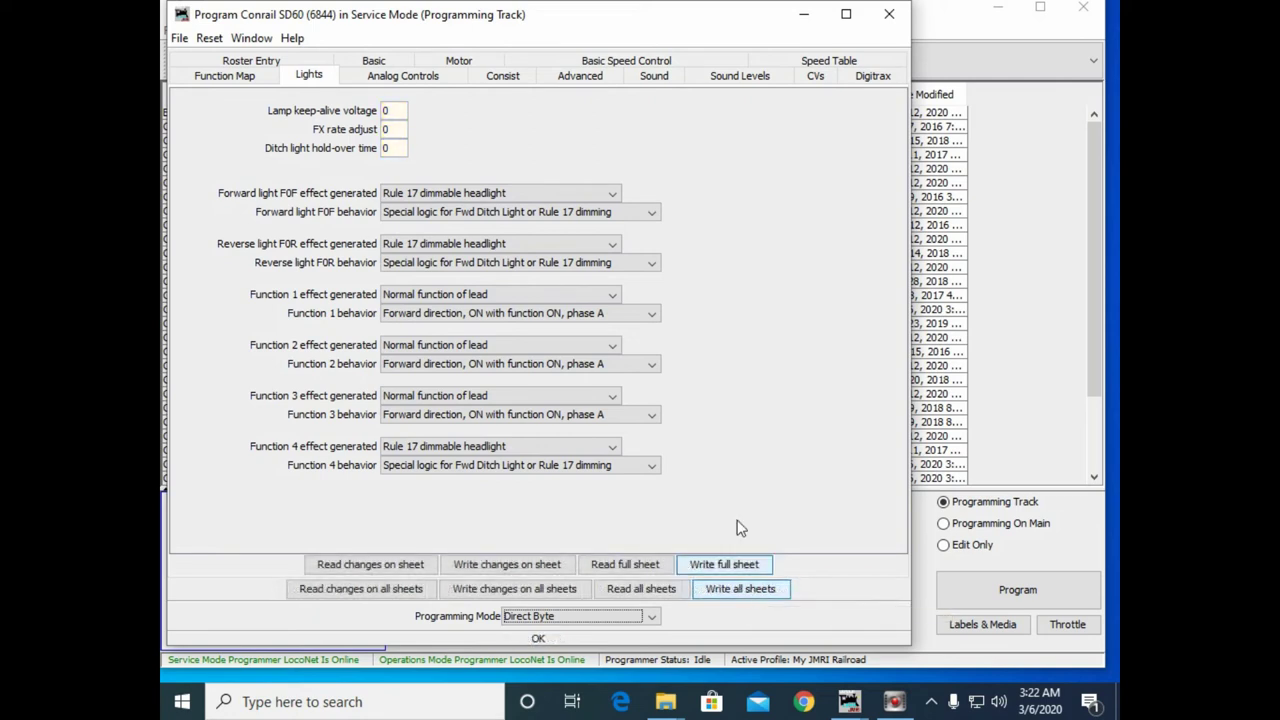
click(889, 15)
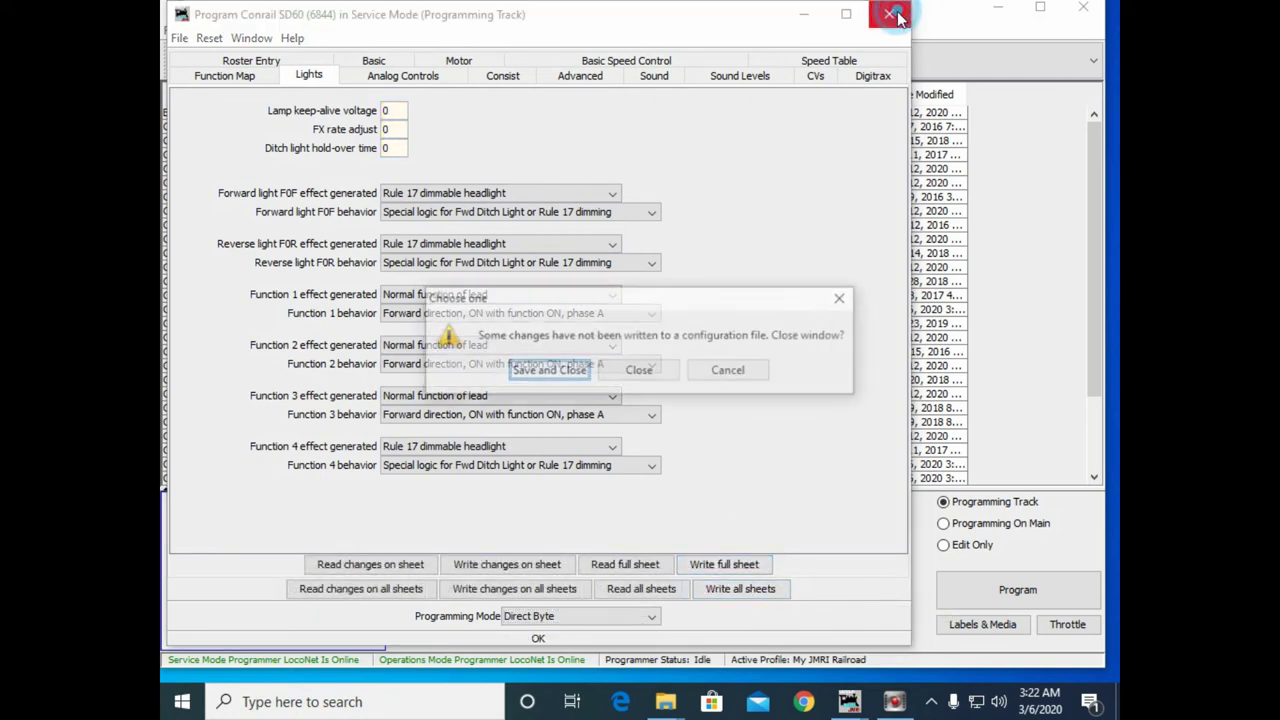
click(548, 371)
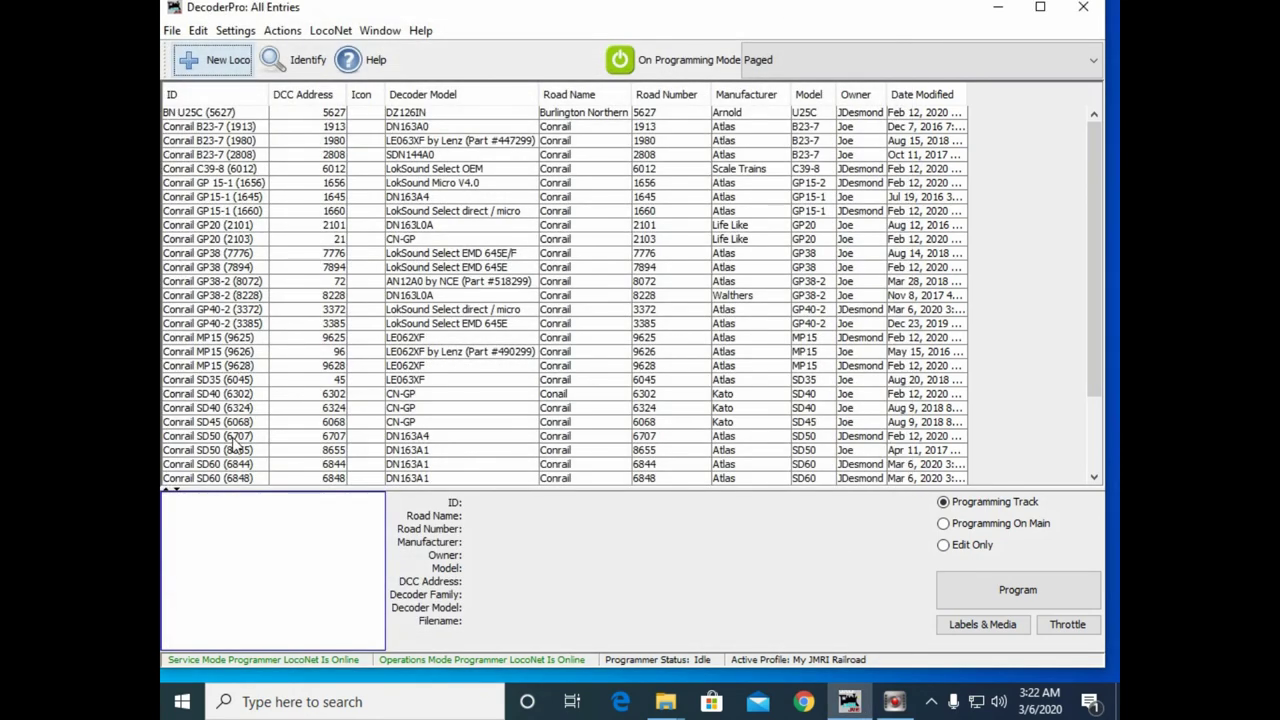
View the roster details of Conrail SD60 (6848), and select the Conrail SD60 (6844) entry
click(240, 479)
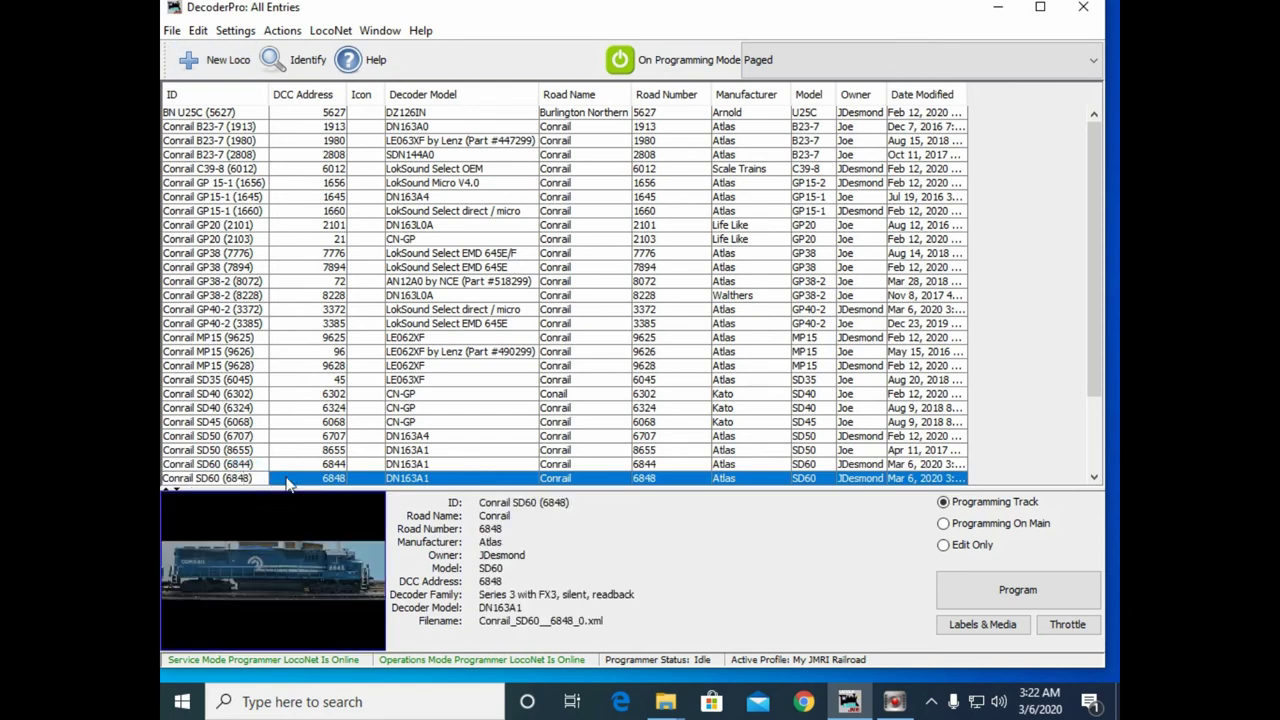
click(280, 465)
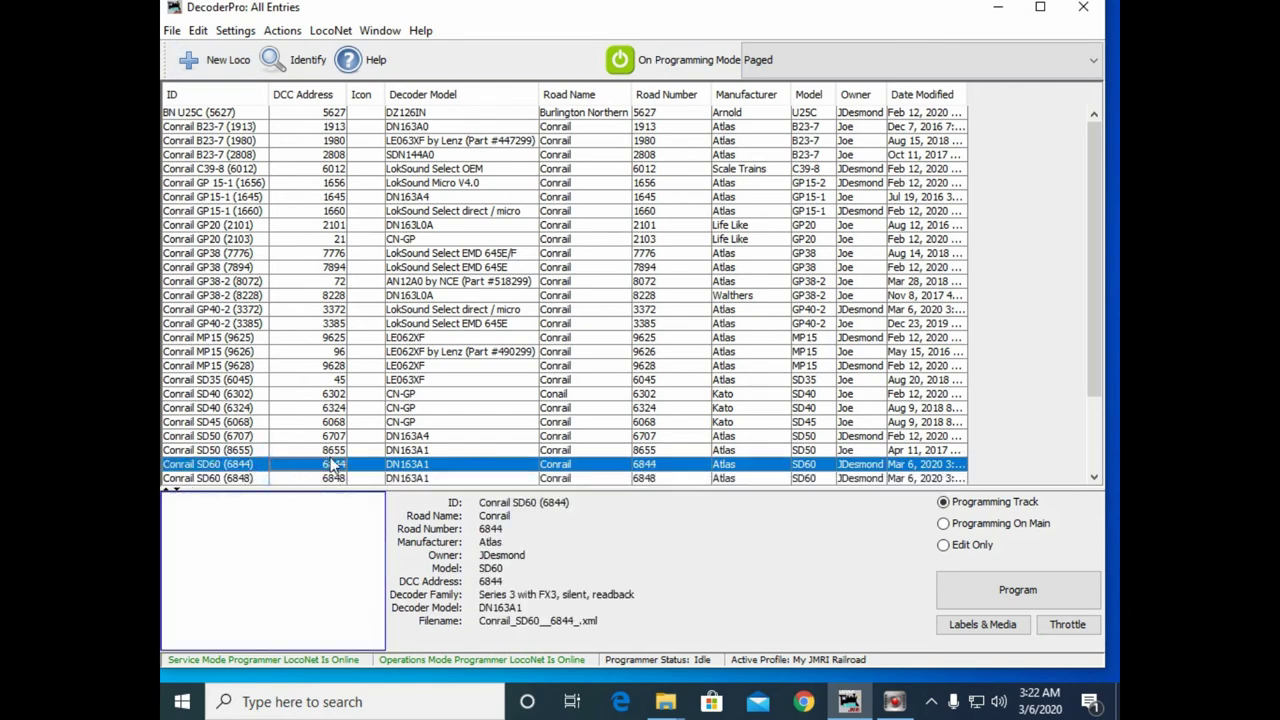